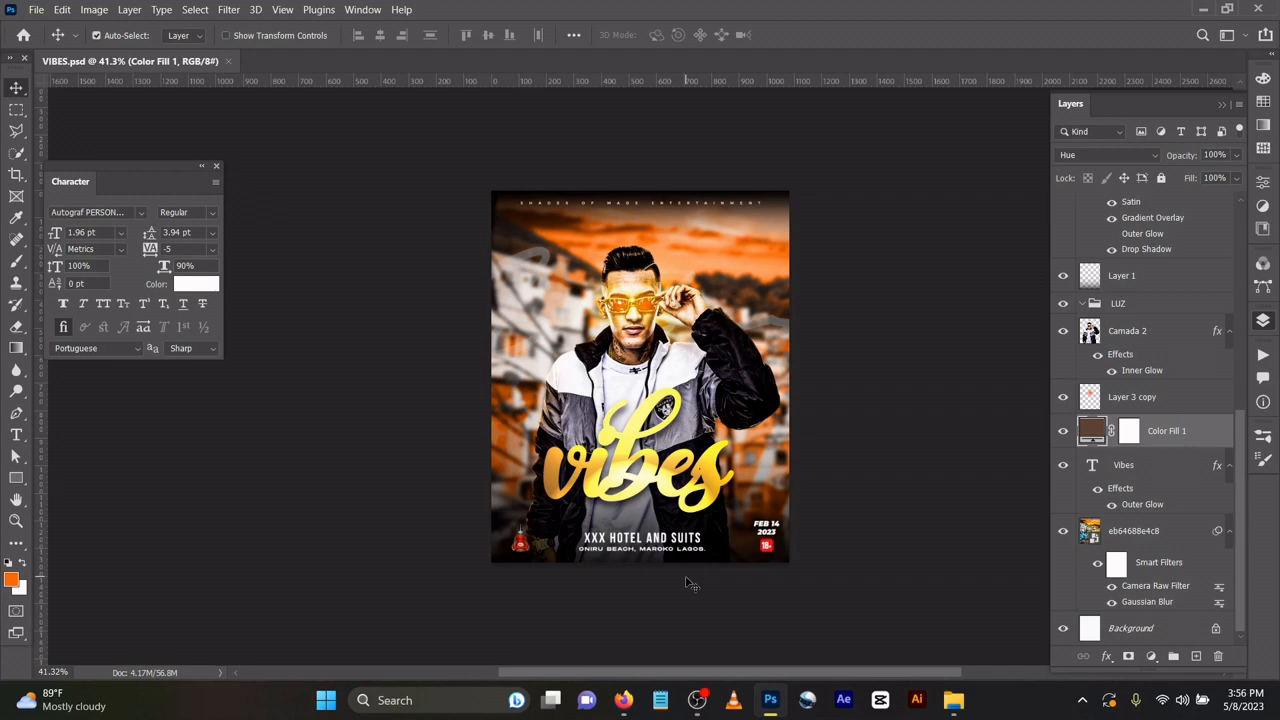
Create a new 1080 x 1350 px document at 300 ppi in RGB Color.
key(ctrl)
key(ctrl+n)
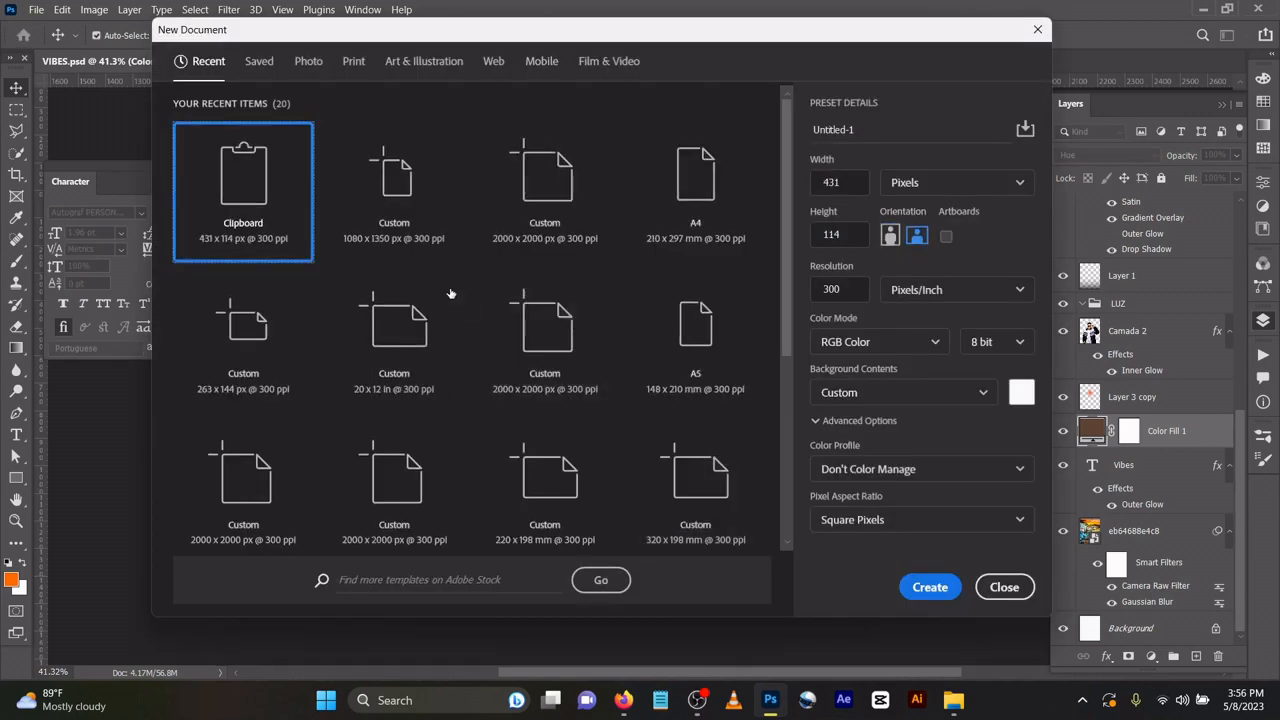
click(393, 241)
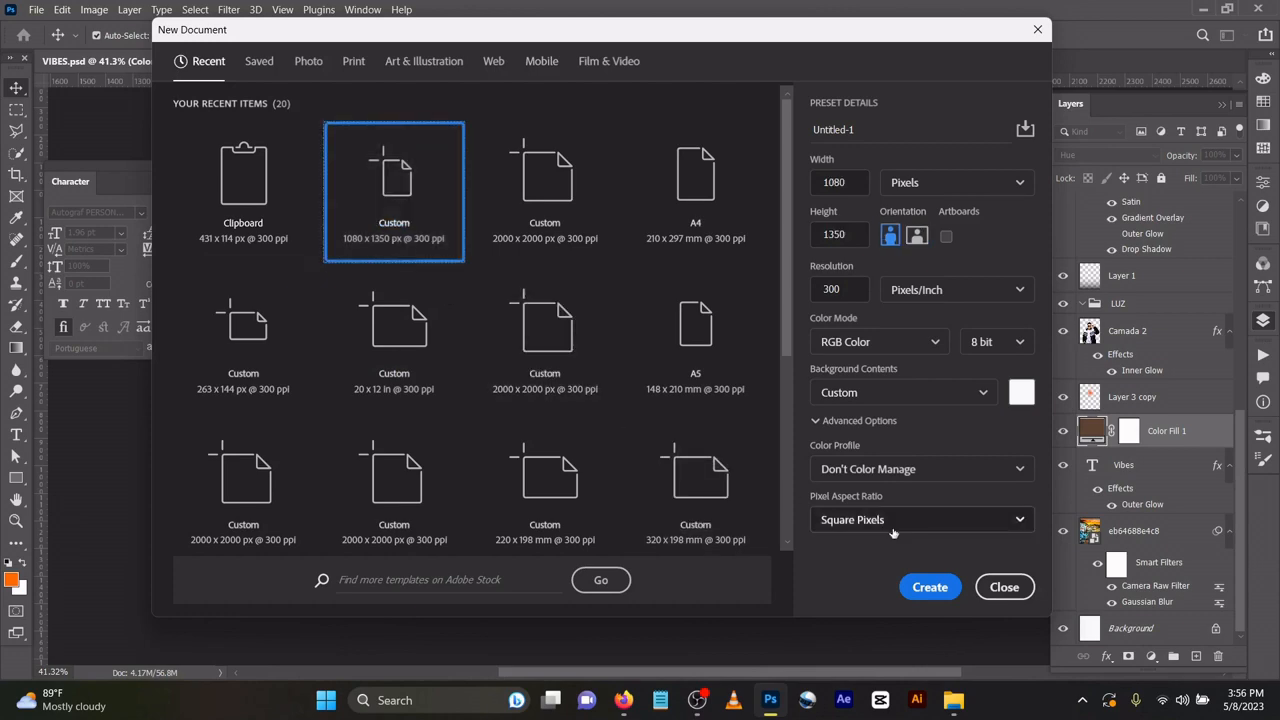
click(929, 587)
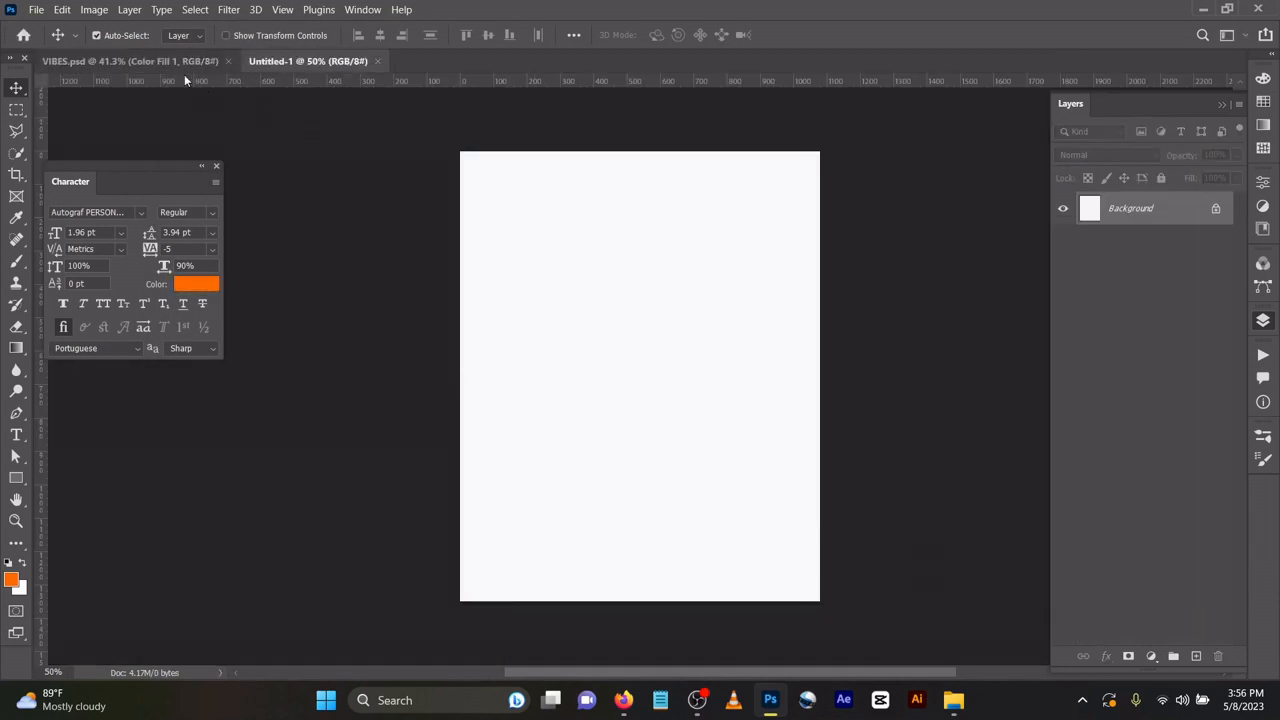
Switch to VIBES.psd and turn off the Camera Raw and Gaussian Blur smart filters on the eb64688e4c8 background photo layer.
click(161, 69)
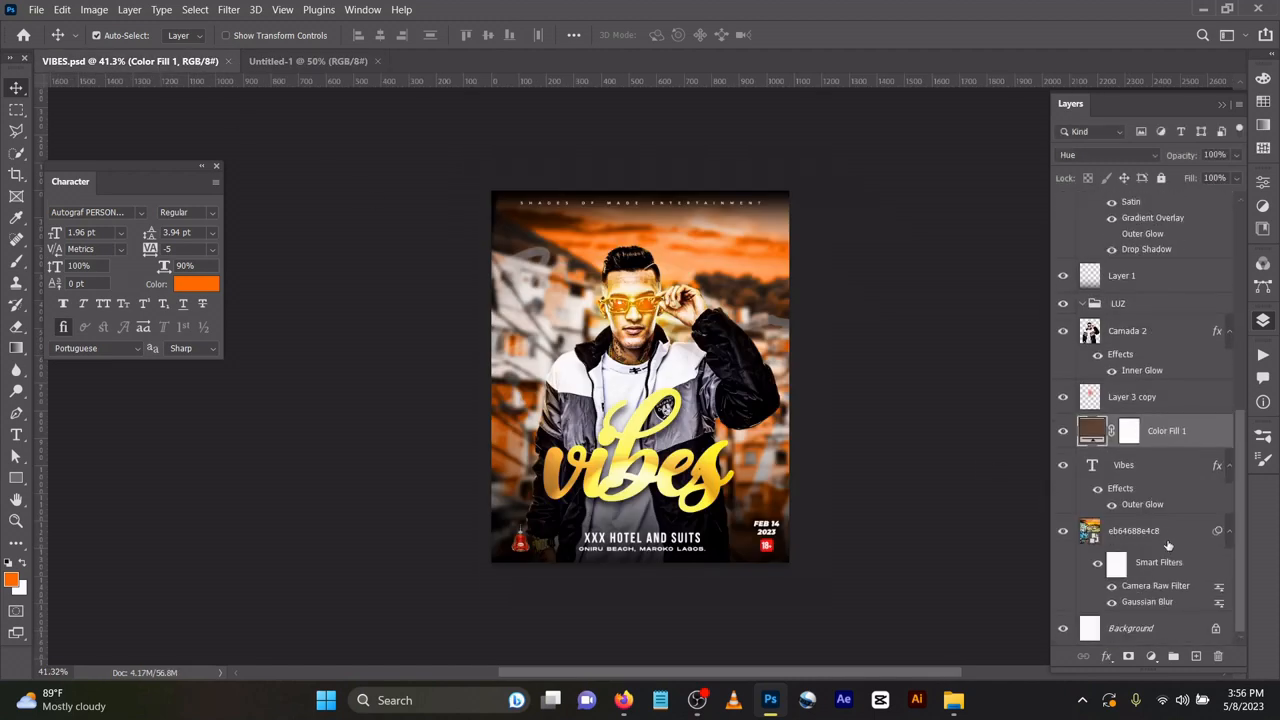
click(1164, 545)
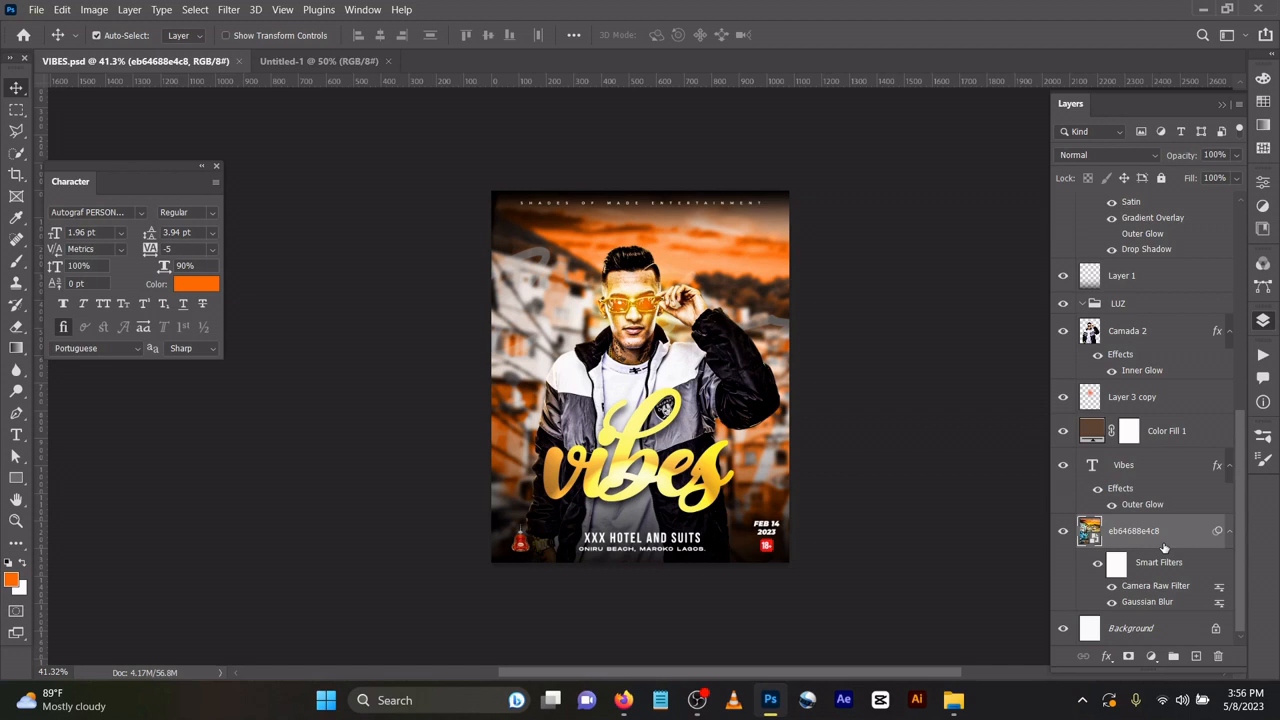
click(1112, 587)
click(1110, 603)
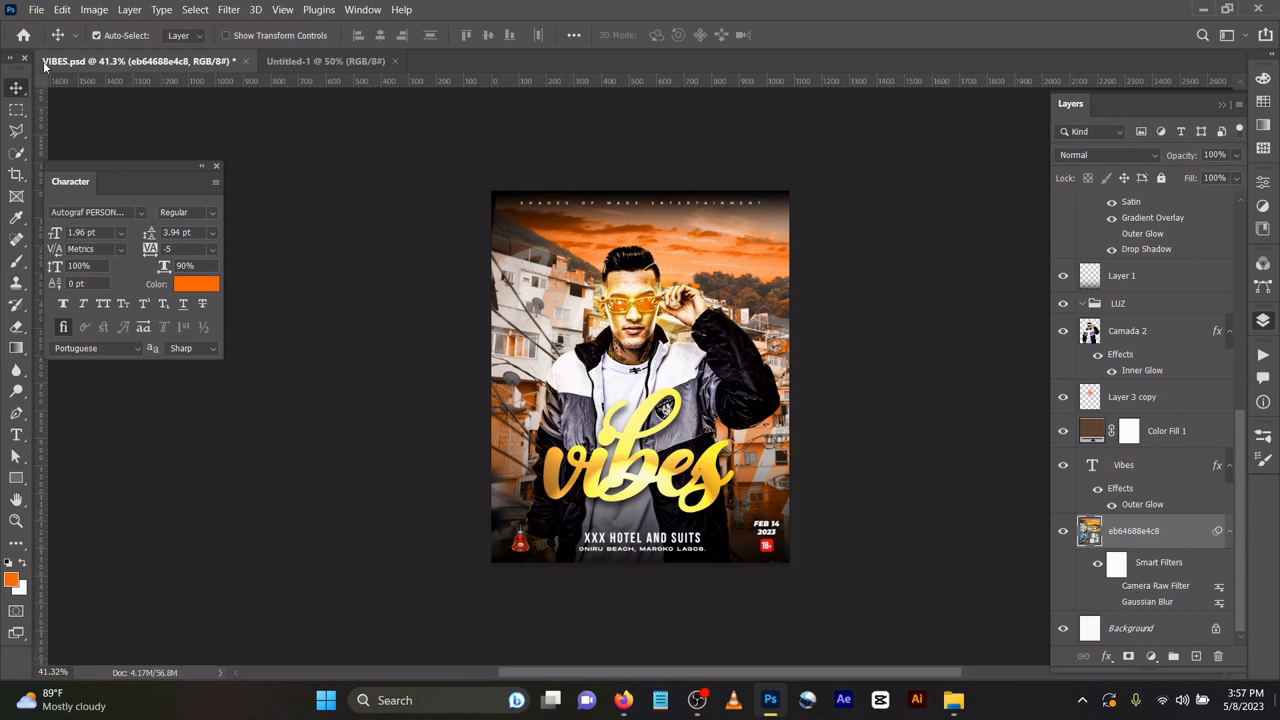
click(226, 10)
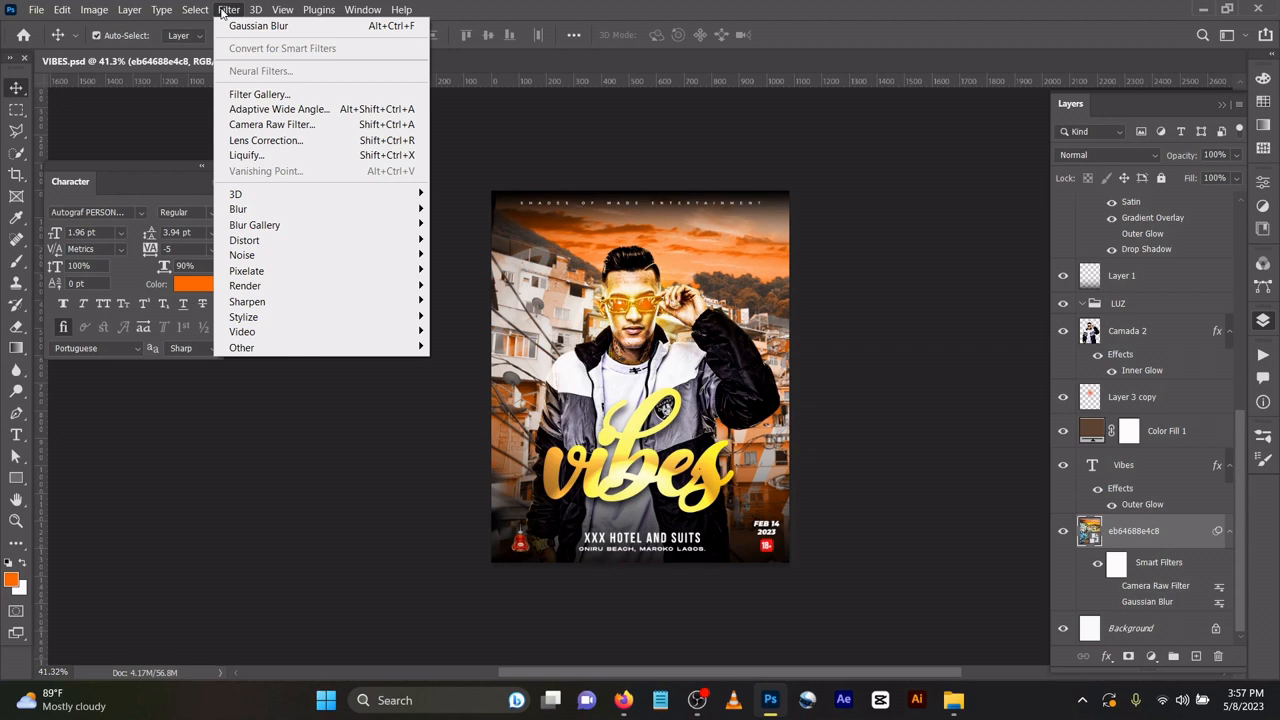
click(268, 128)
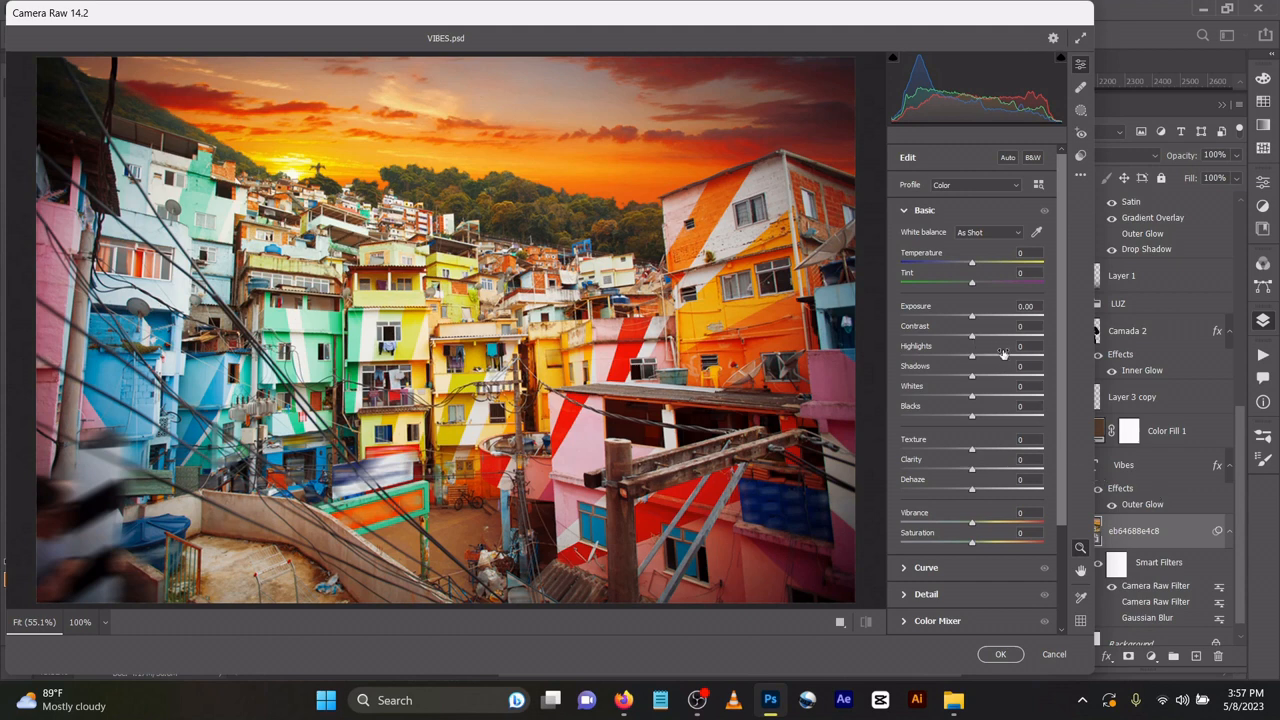
click(1044, 655)
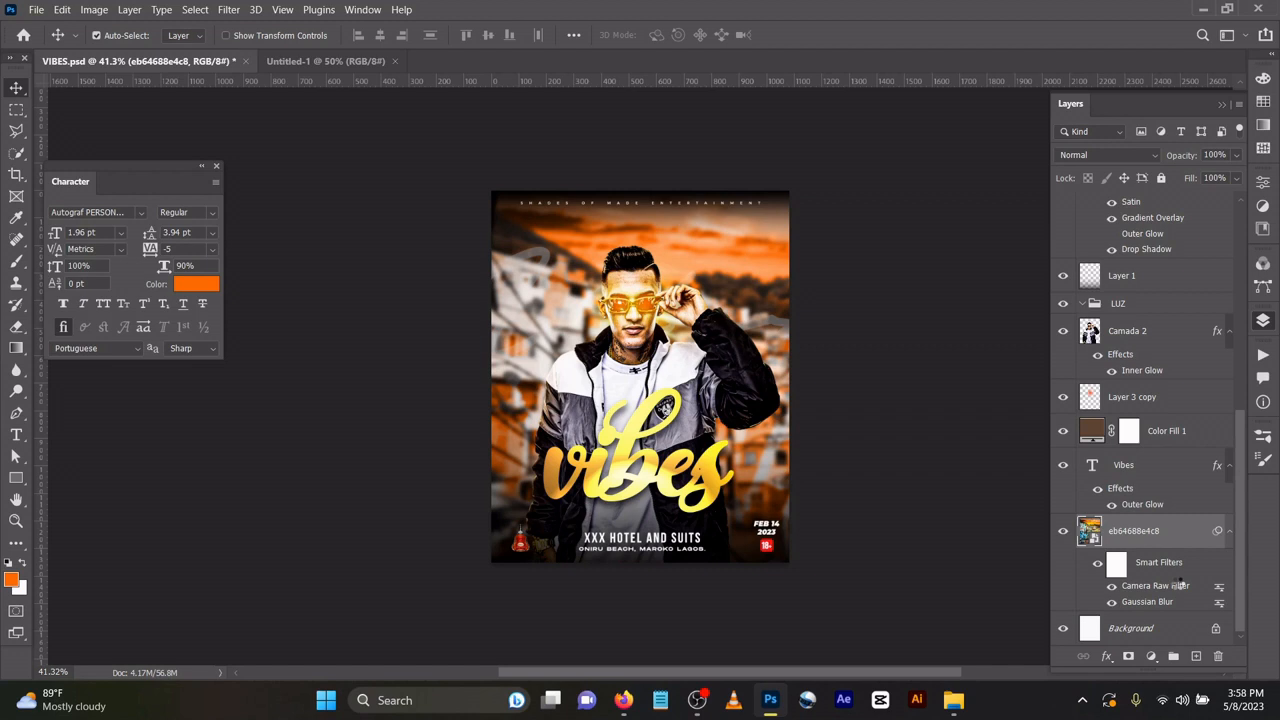
Examine the Camera Raw and Gaussian Blur smart filter settings applied to the eb64688e4c8 background photo layer.
double_click(1181, 584)
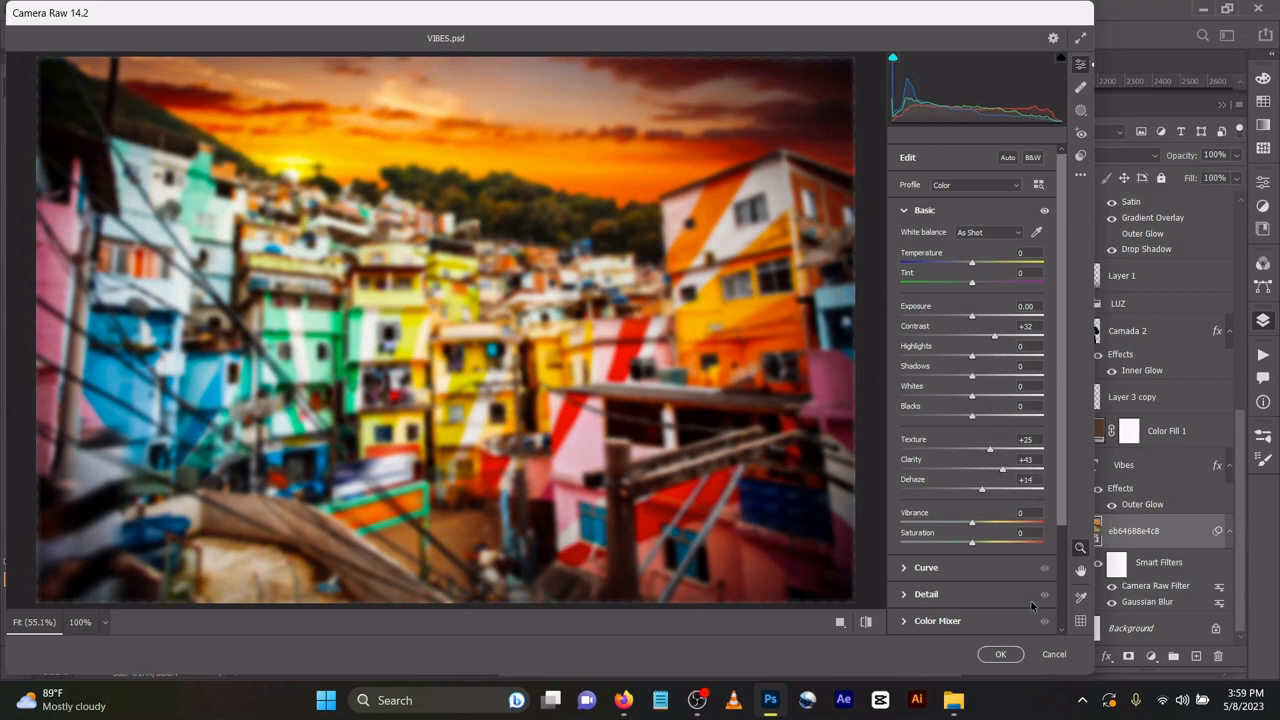
click(1000, 654)
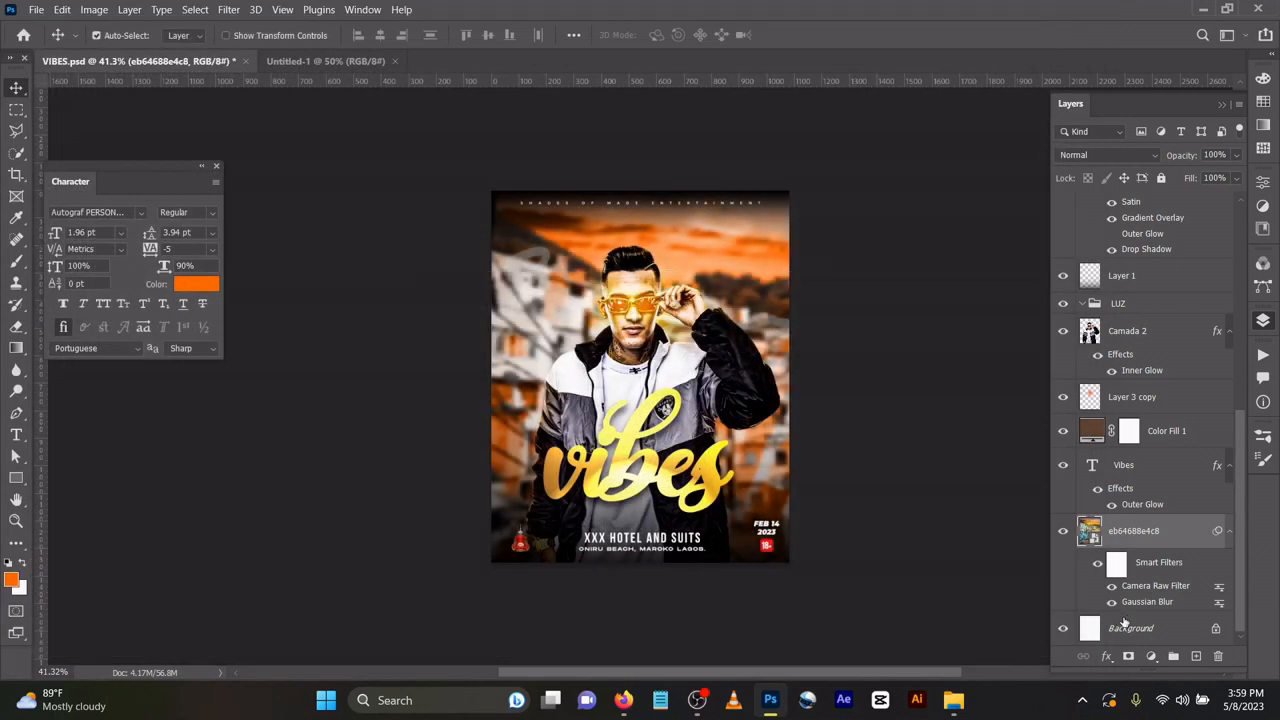
double_click(1140, 601)
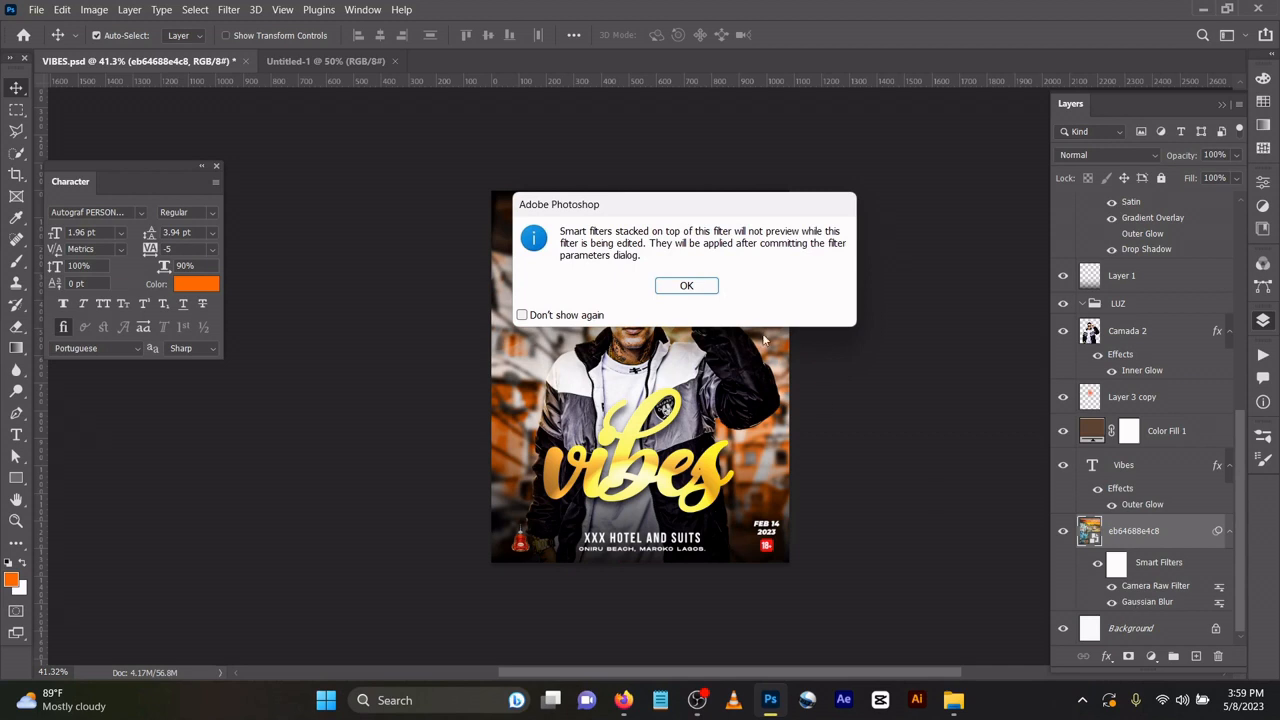
click(697, 290)
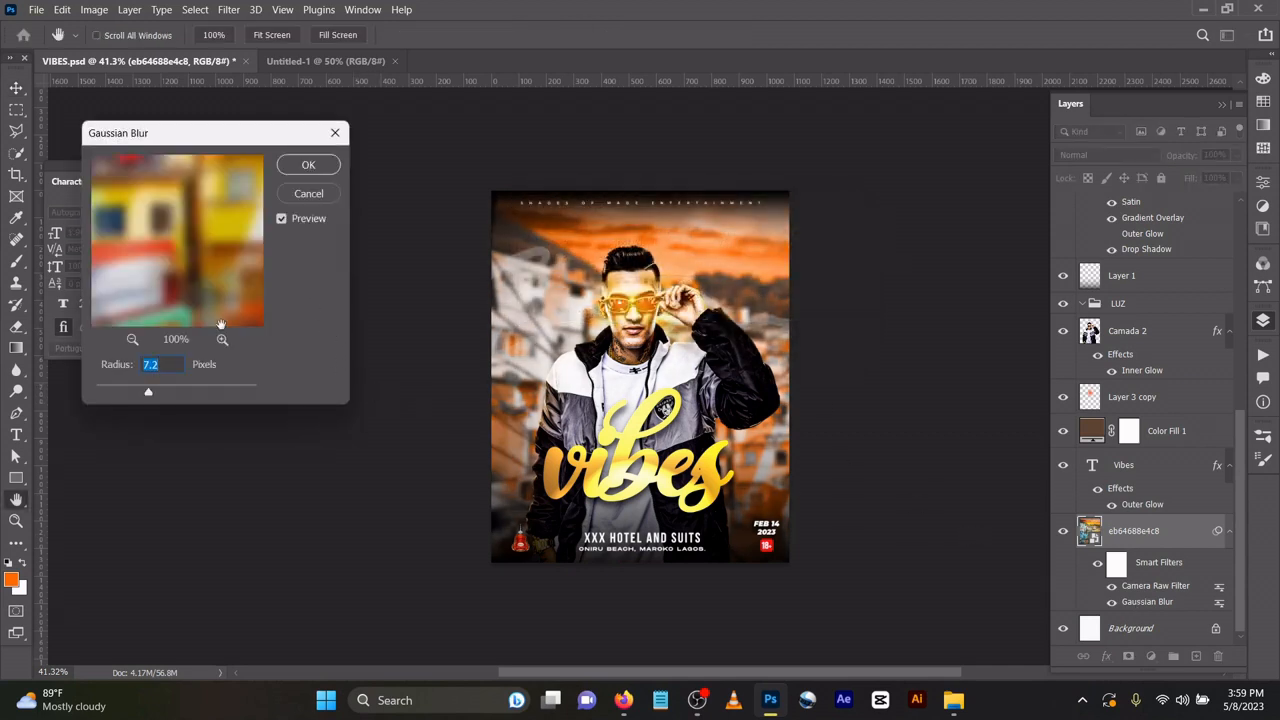
click(318, 166)
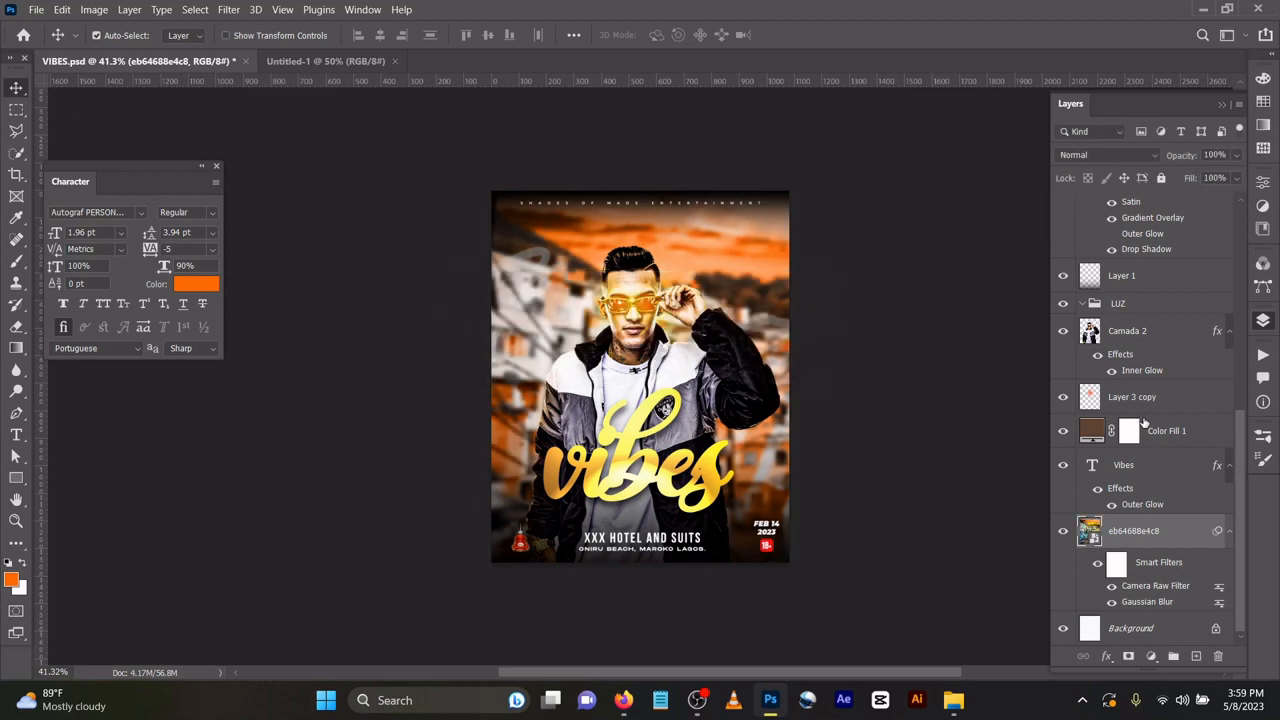
Hide Color Fill 1 and add a #5e4533 Solid Color fill layer above the background Vibes text, blended with Hue.
click(1063, 433)
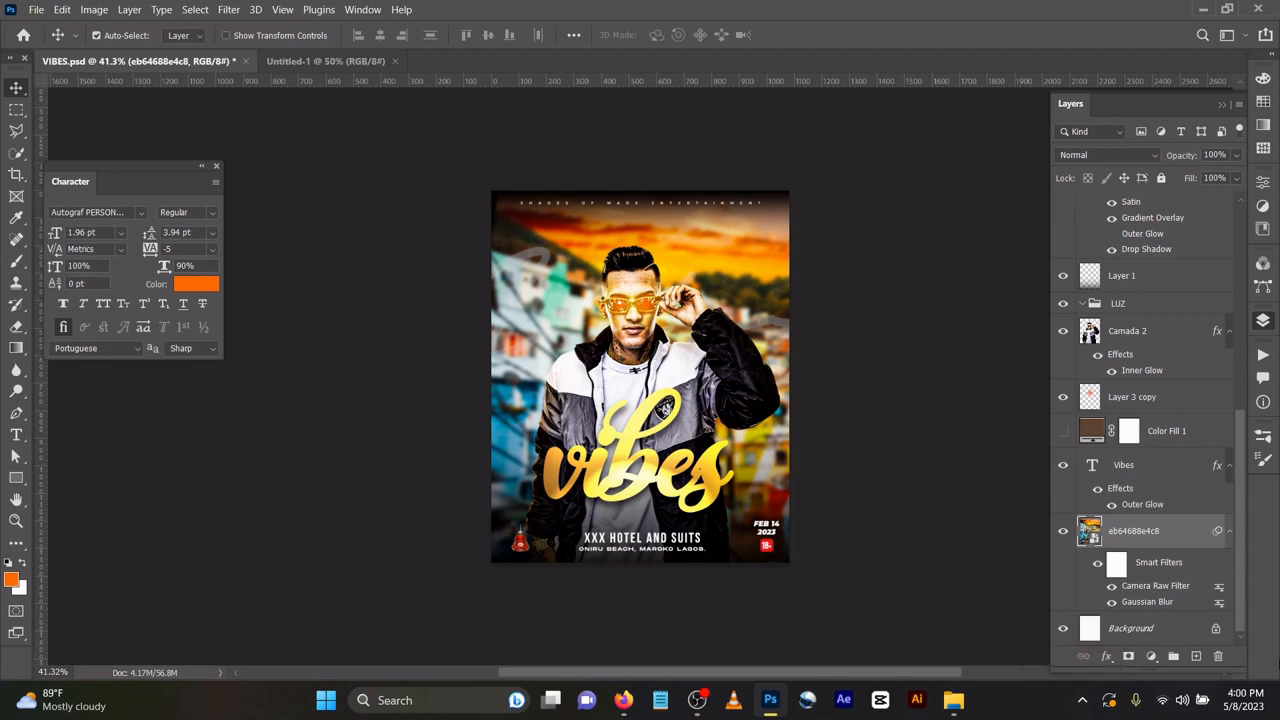
click(1141, 468)
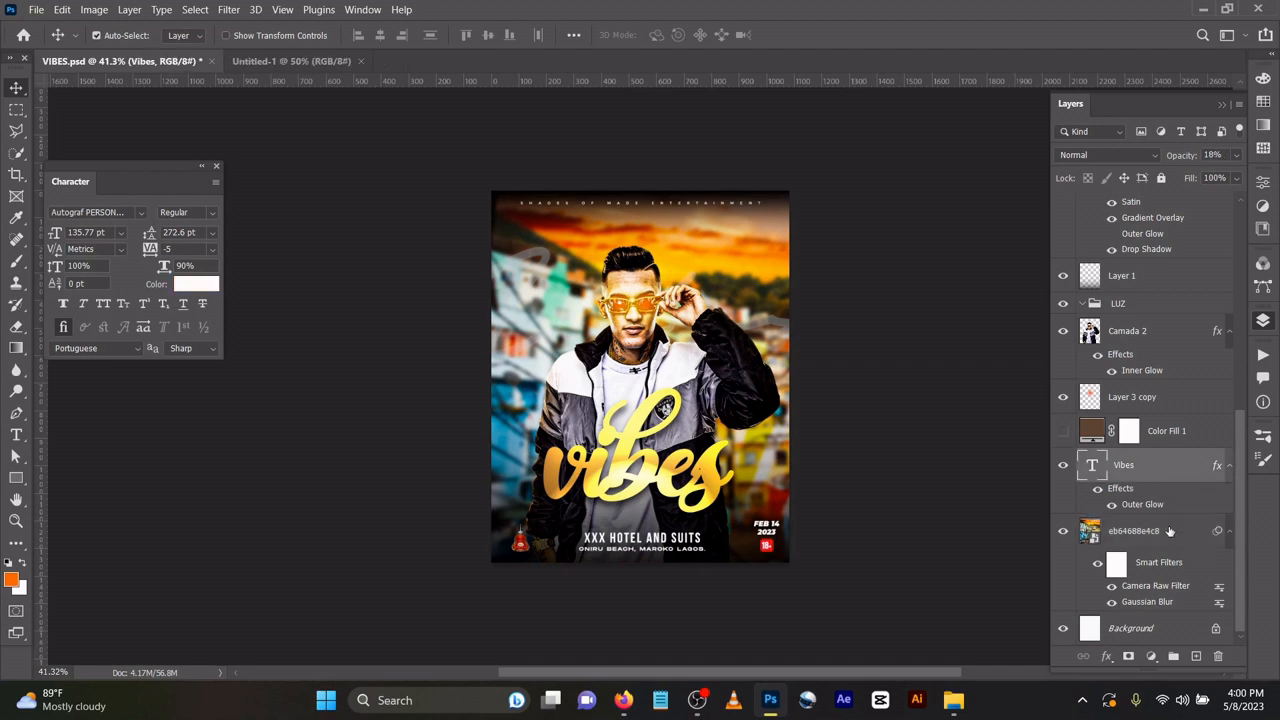
click(1197, 656)
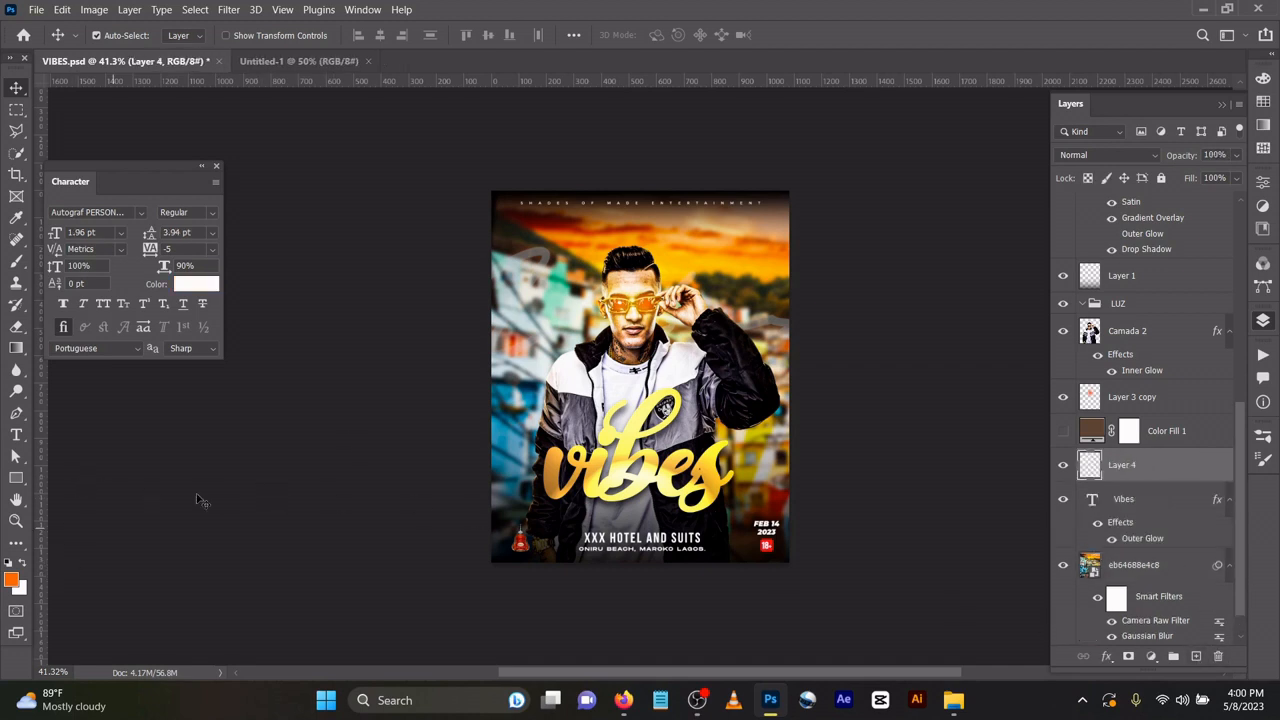
click(1151, 656)
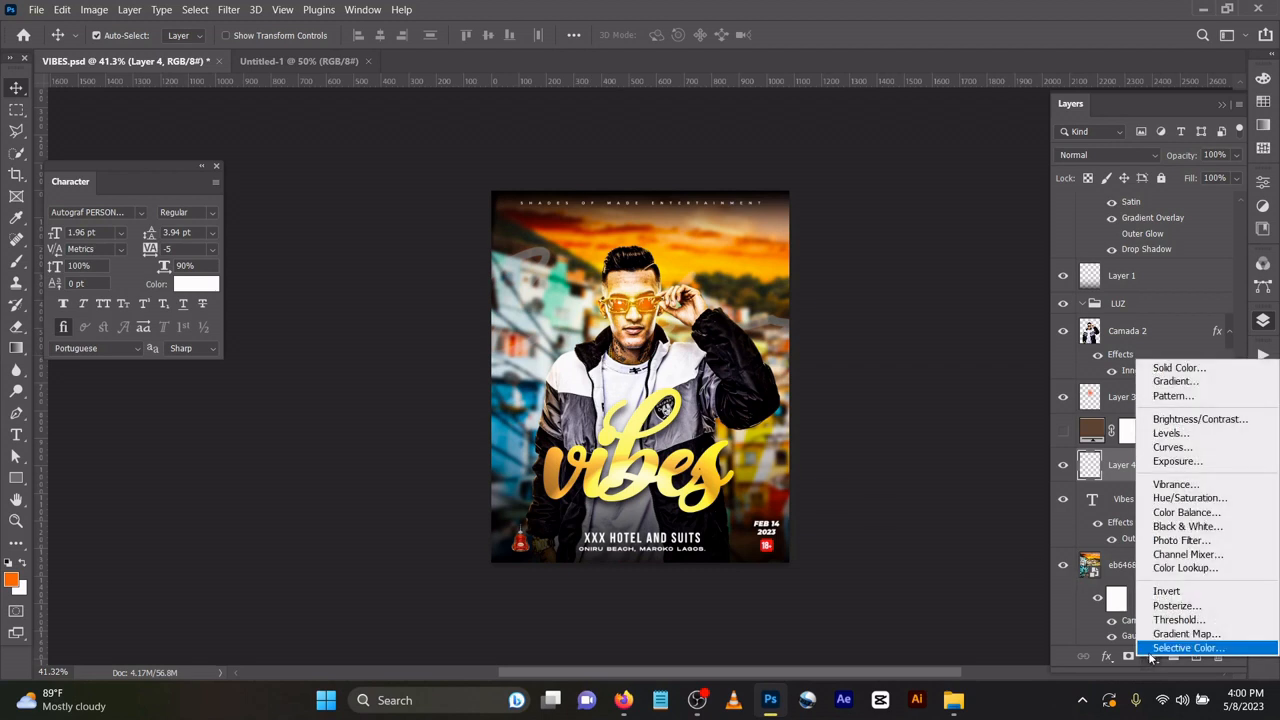
click(1170, 367)
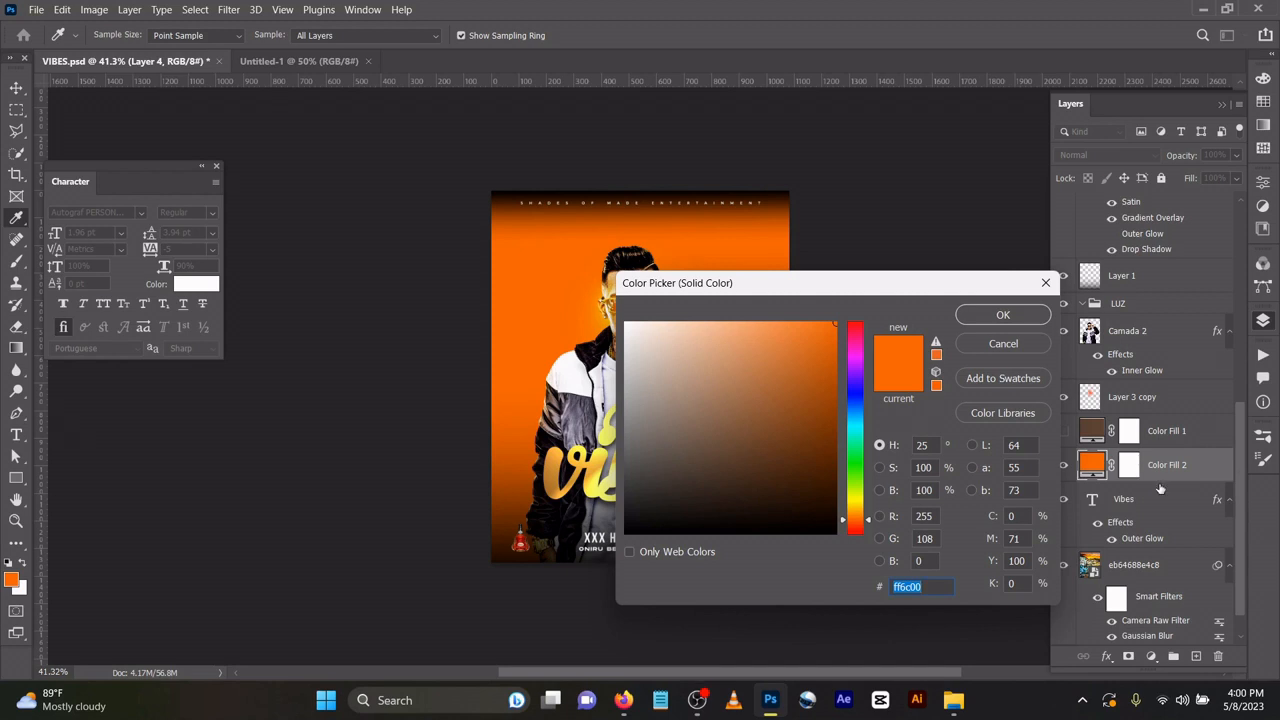
text(5)
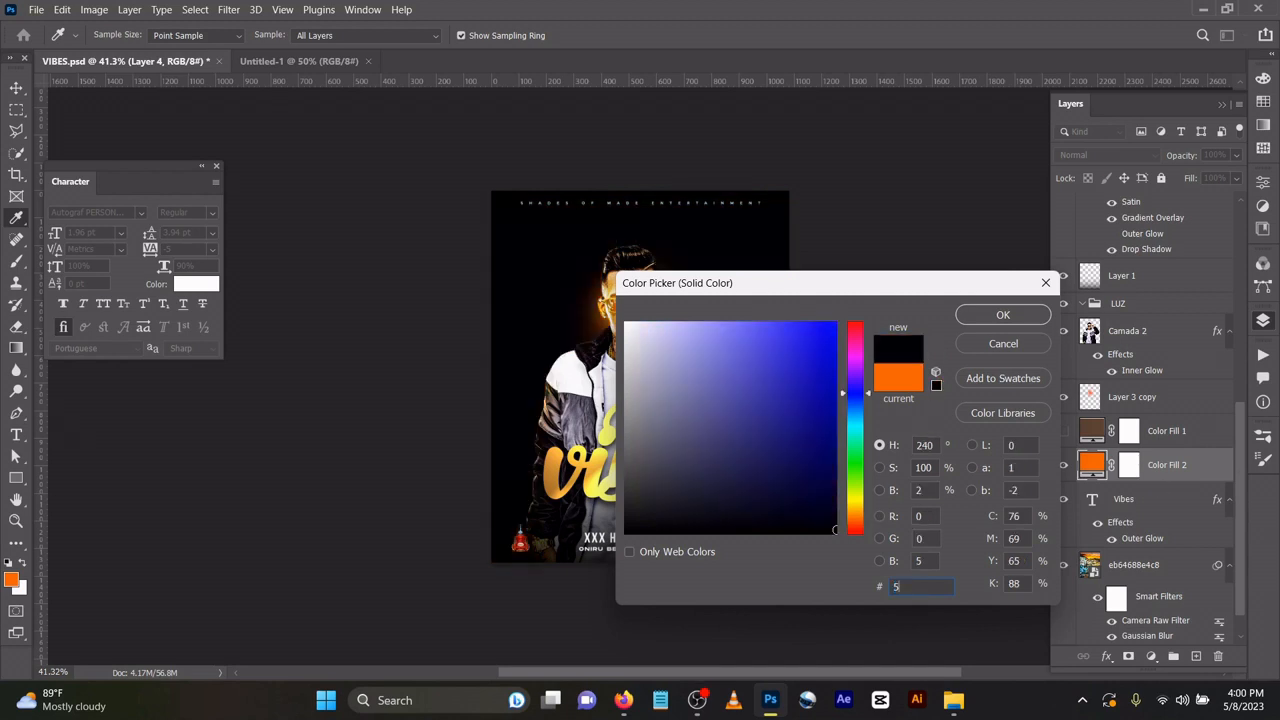
text(e4)
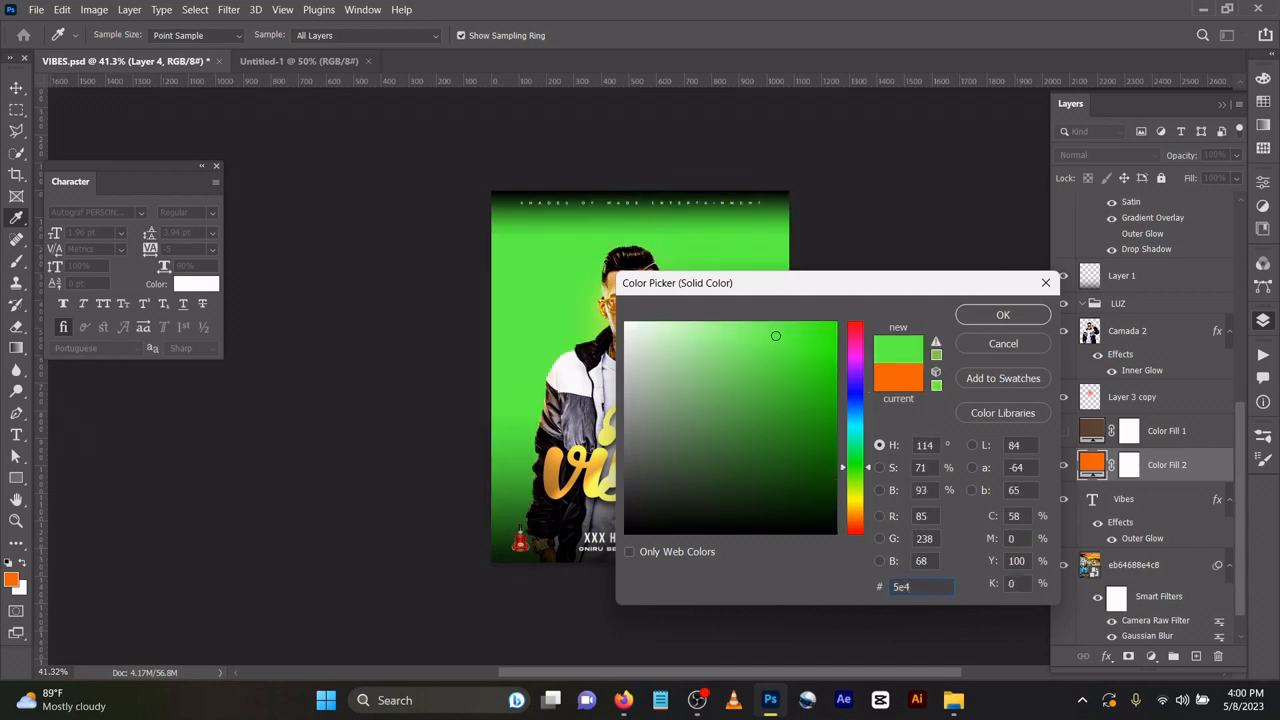
text(533)
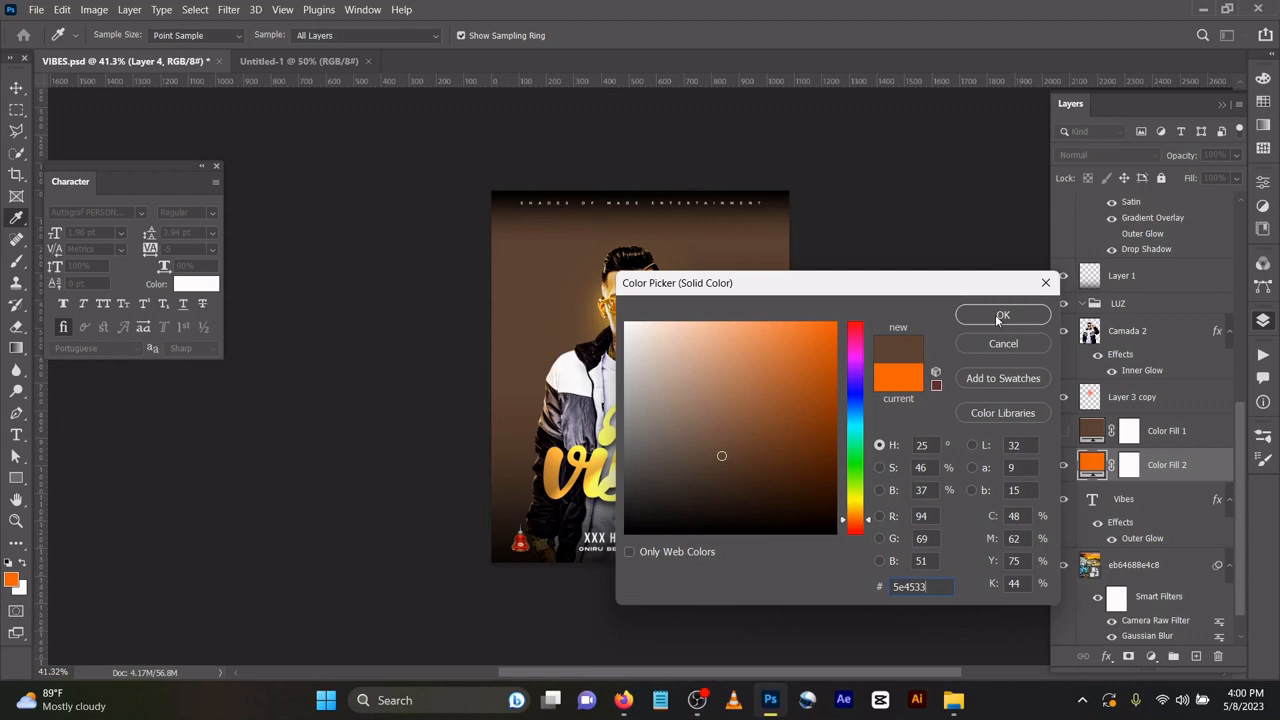
click(1001, 316)
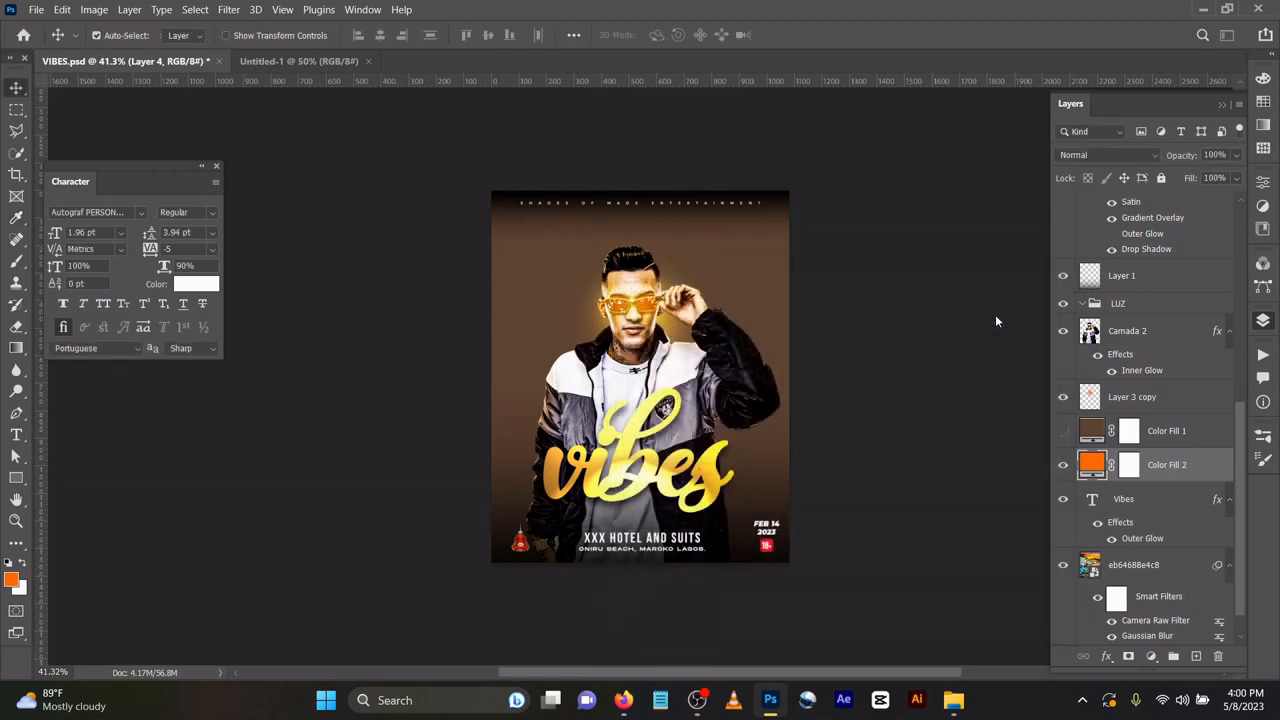
click(1090, 155)
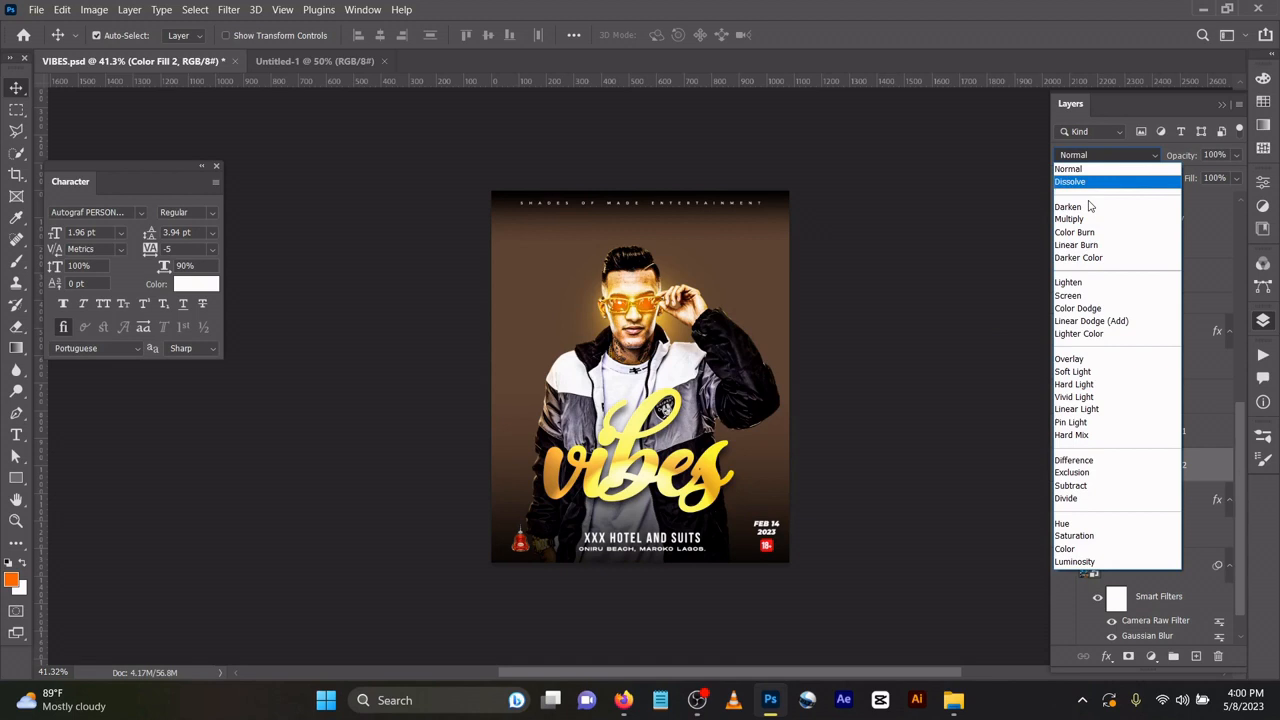
click(1097, 527)
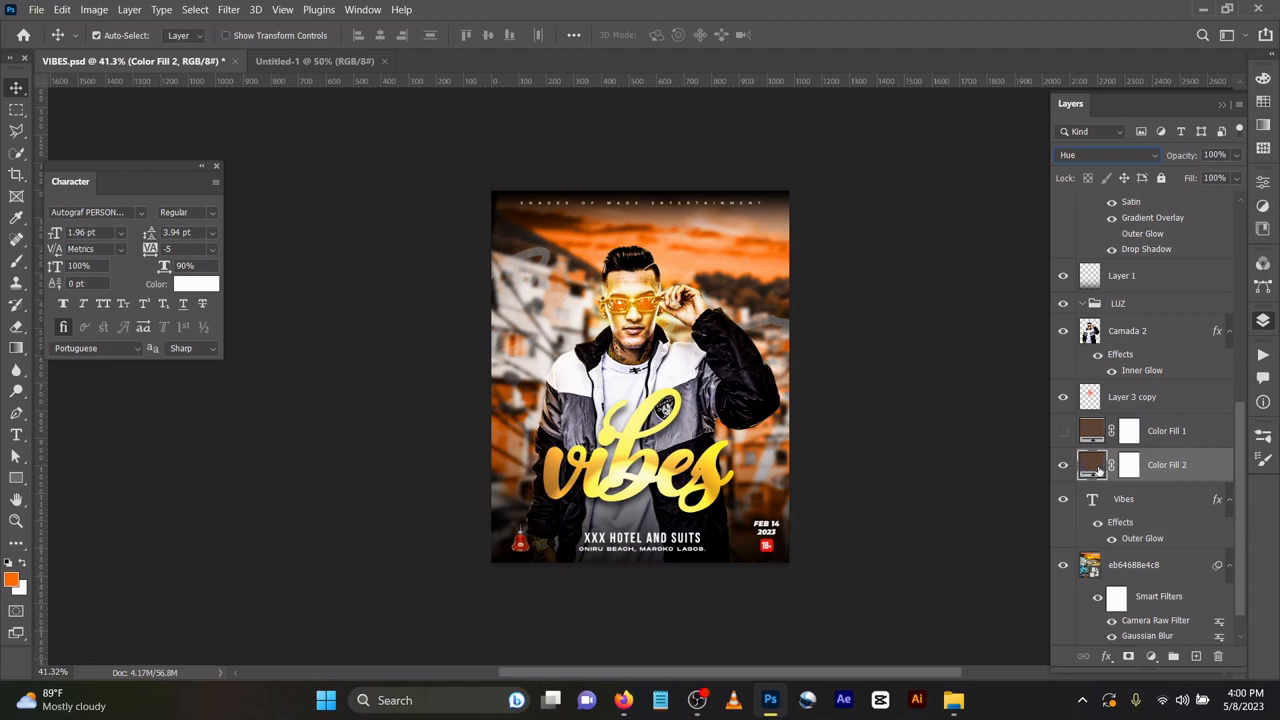
Try green #476b0d and golden #f1b440 as alternative tints for the Color Fill 2 layer.
double_click(1097, 470)
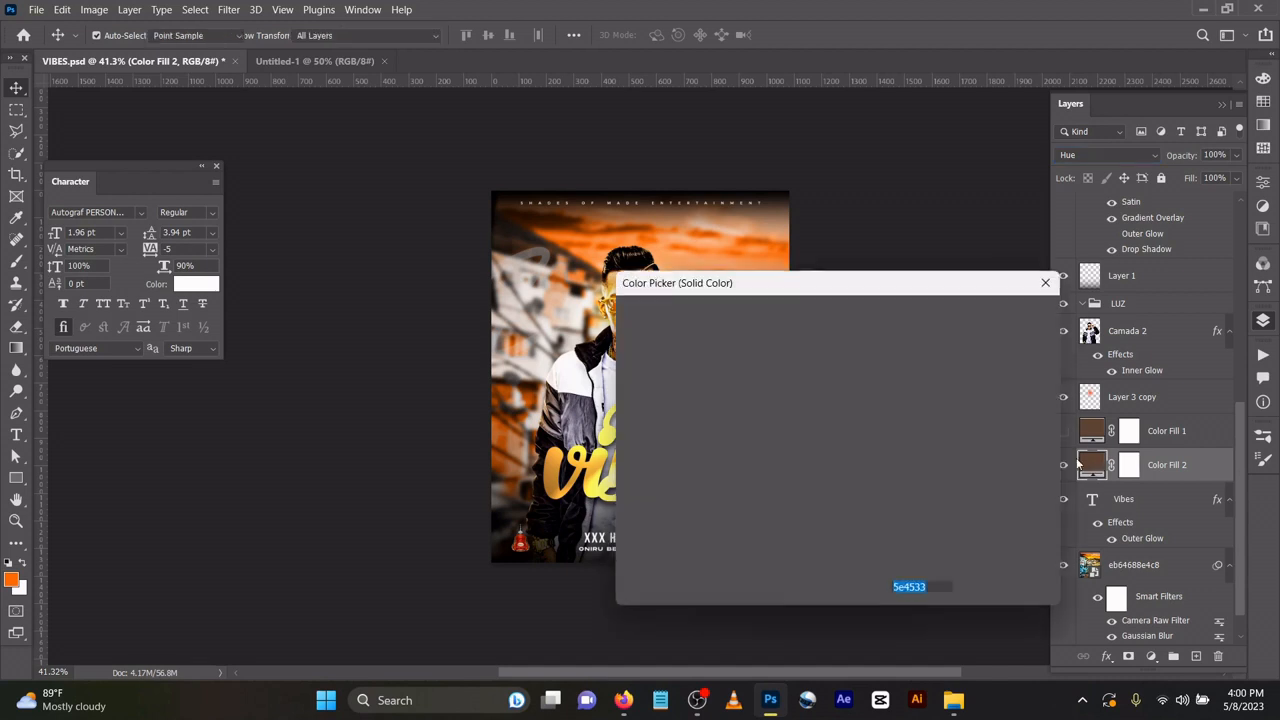
click(783, 347)
mouse_move(783, 347)
mouse_down()
mouse_move(808, 458)
mouse_move(811, 445)
mouse_up()
drag(856, 519, 856, 485)
drag(788, 303, 1045, 214)
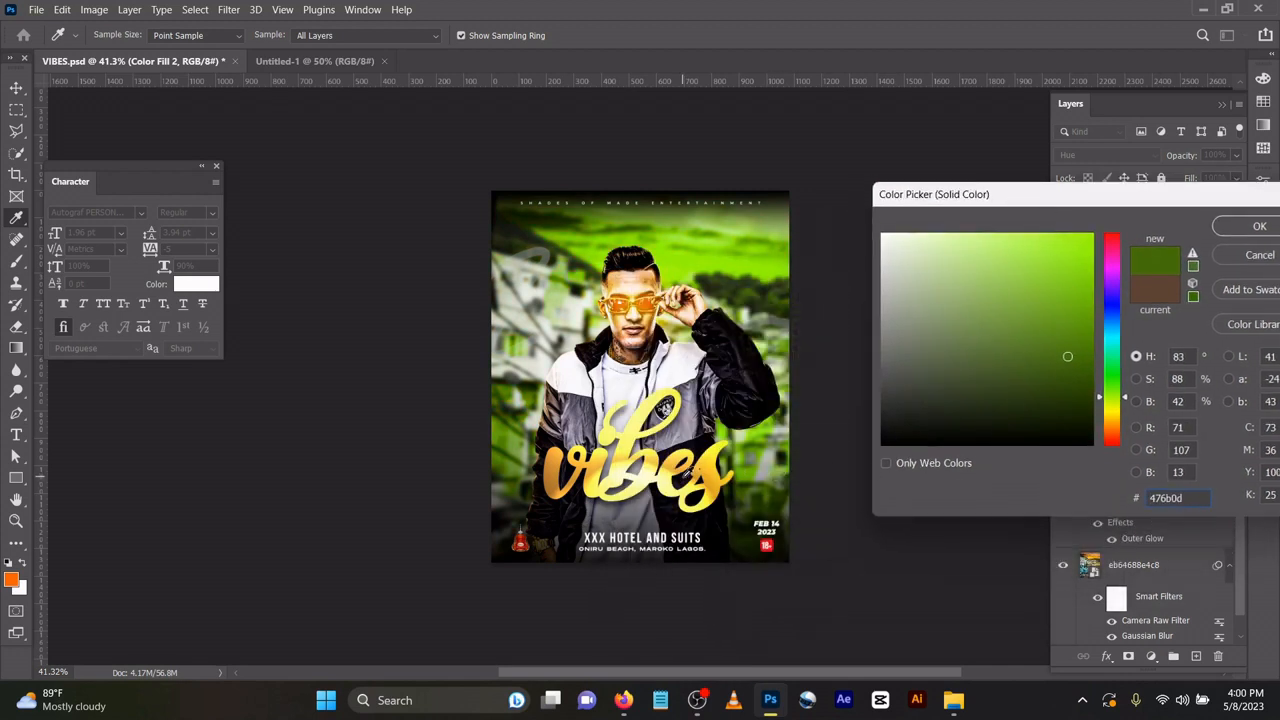
click(680, 462)
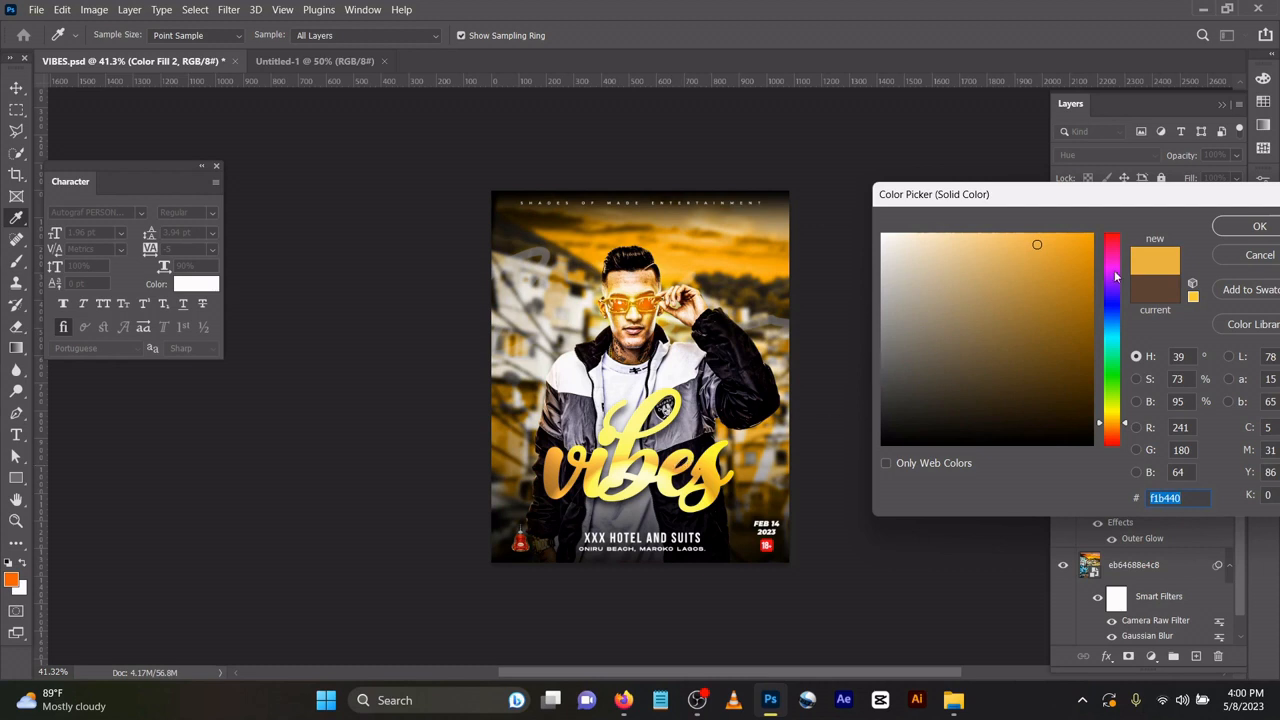
click(1224, 254)
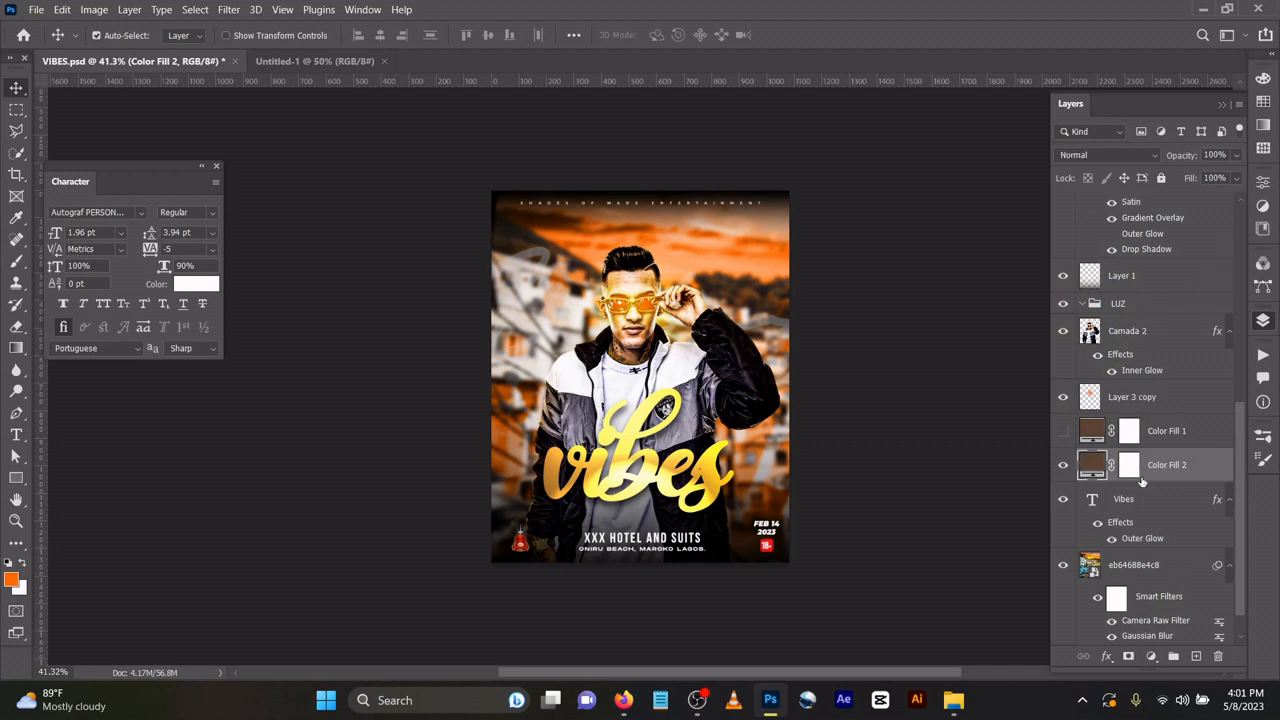
Delete the Color Fill 2 layer and make the Color Fill 1 layer visible again.
key(Delete)
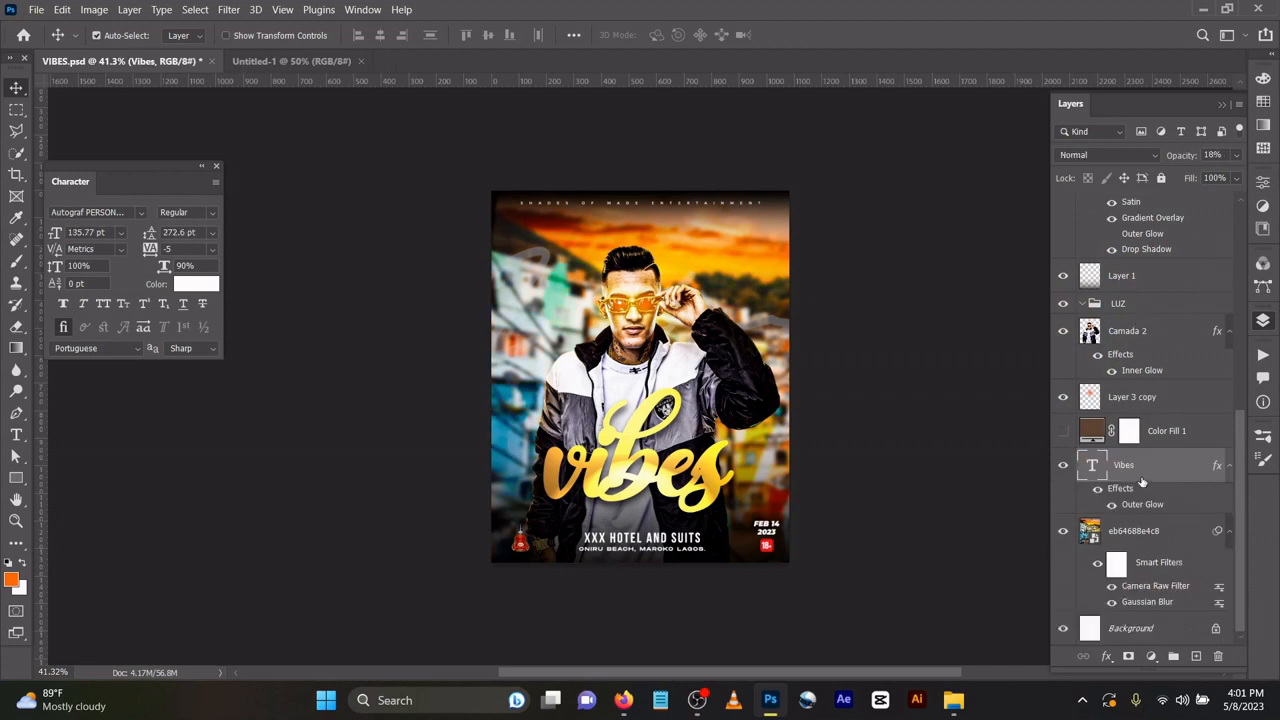
click(1165, 397)
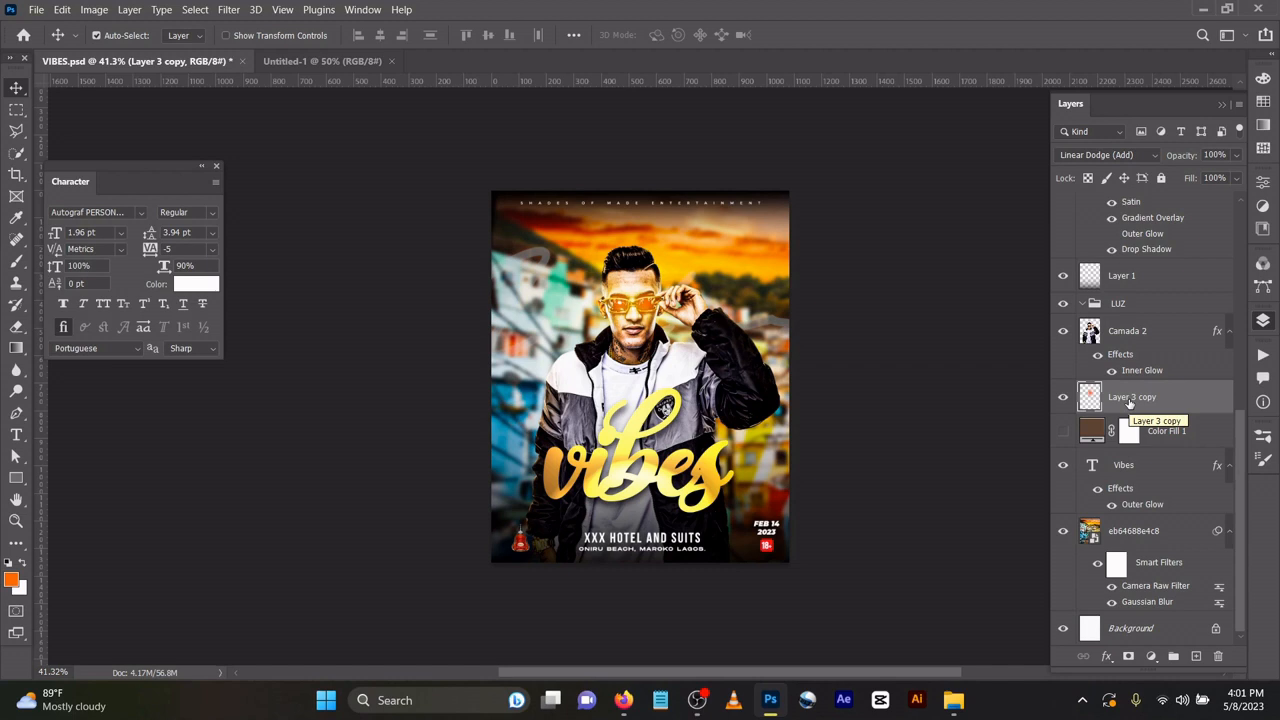
click(1063, 430)
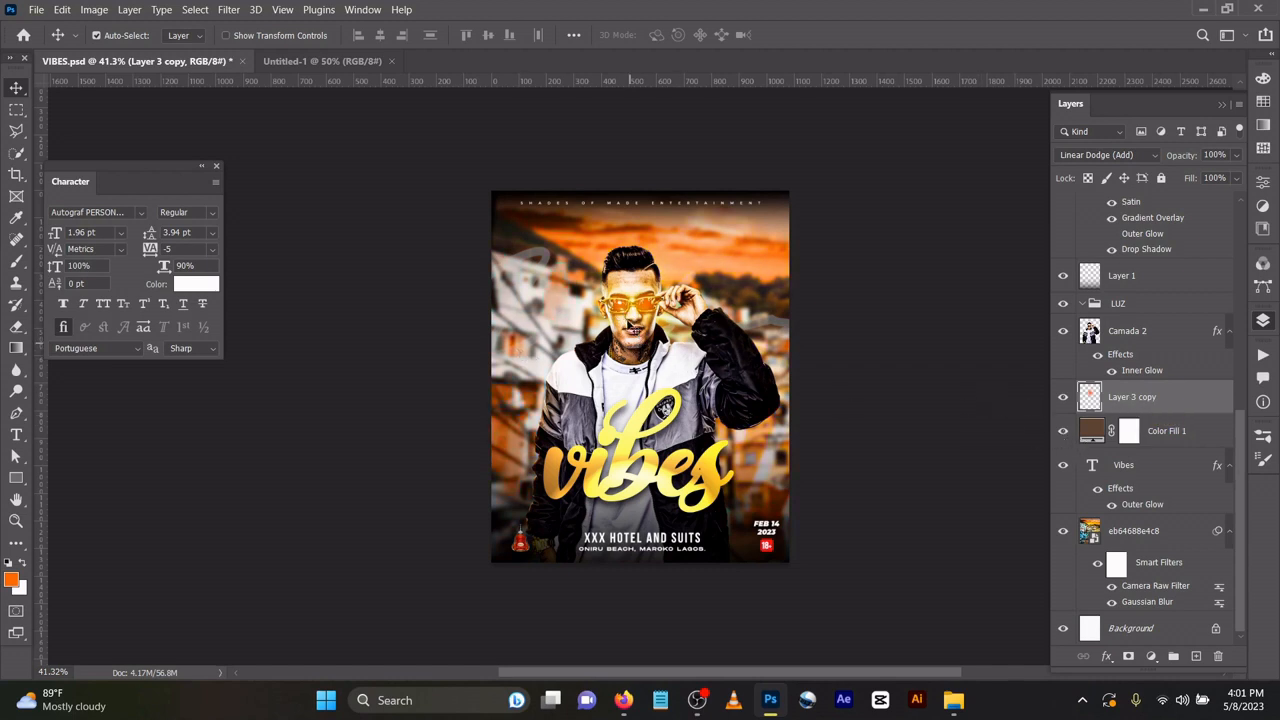
Add a new layer above Layer 3 copy and paint a #ff6c00 glow beside the man's shoulder with the 400 px soft brush.
drag(646, 315, 648, 278)
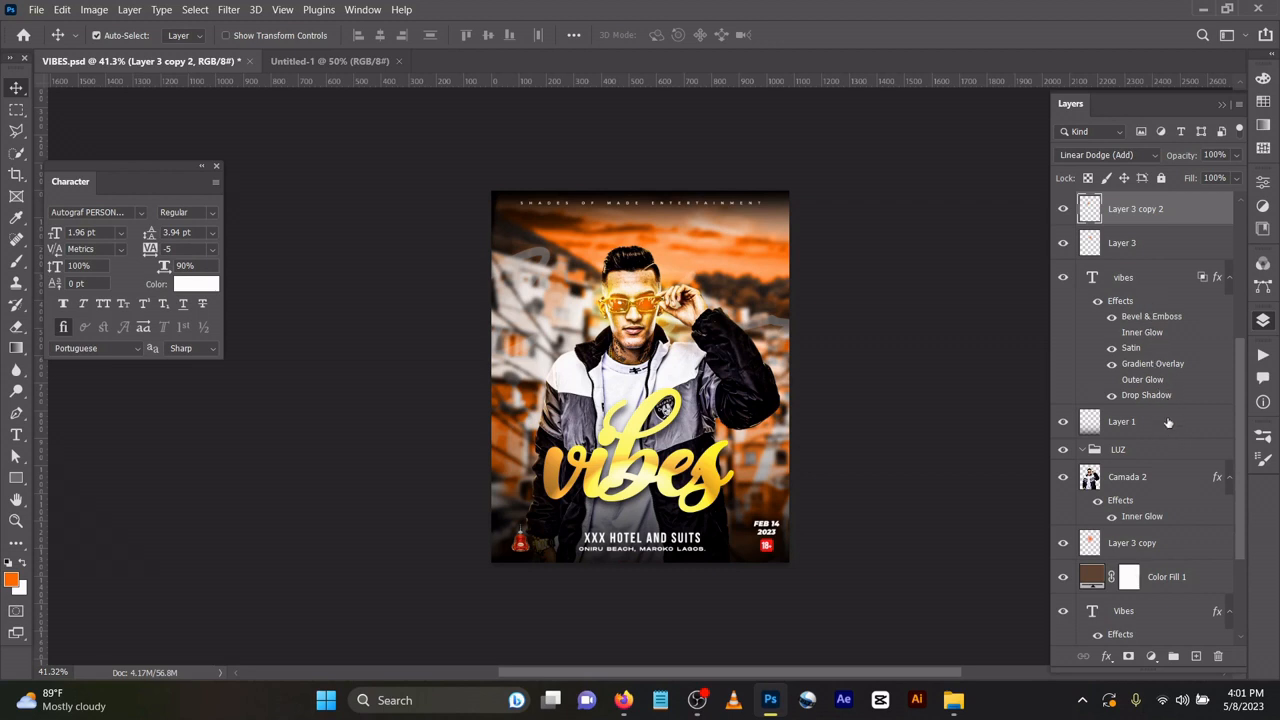
click(1166, 542)
click(1196, 656)
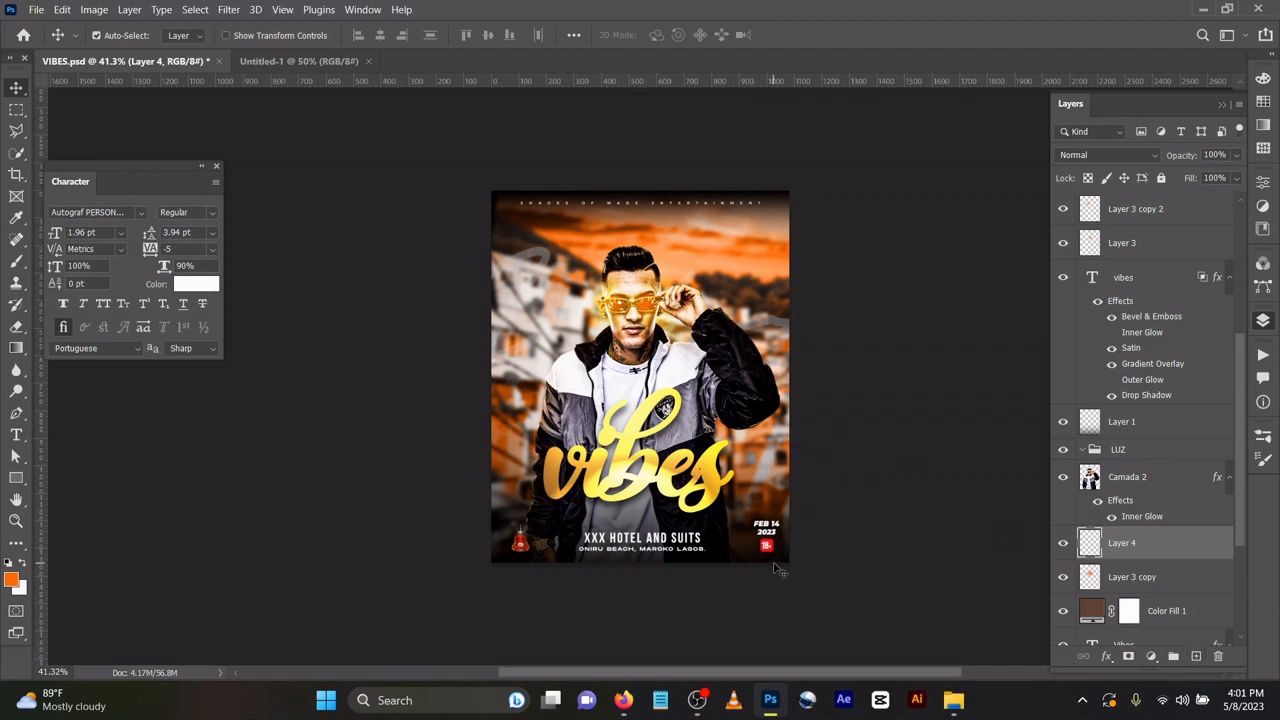
key(b)
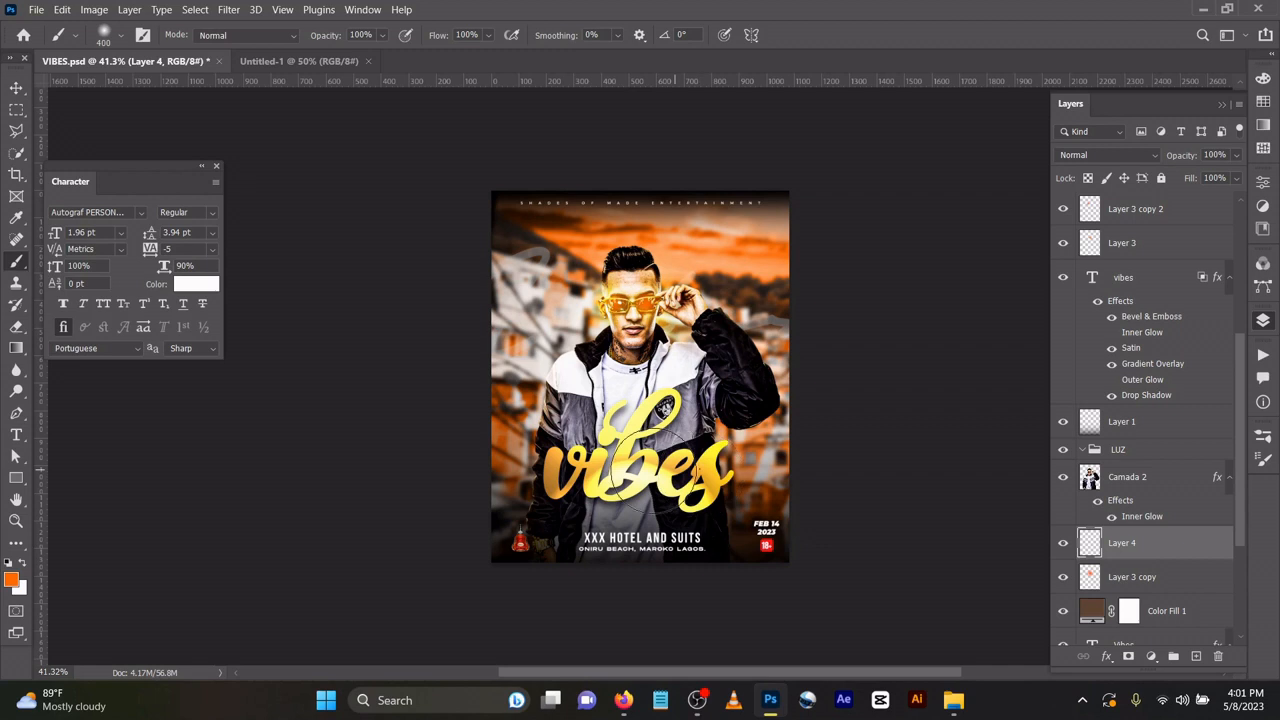
click(14, 581)
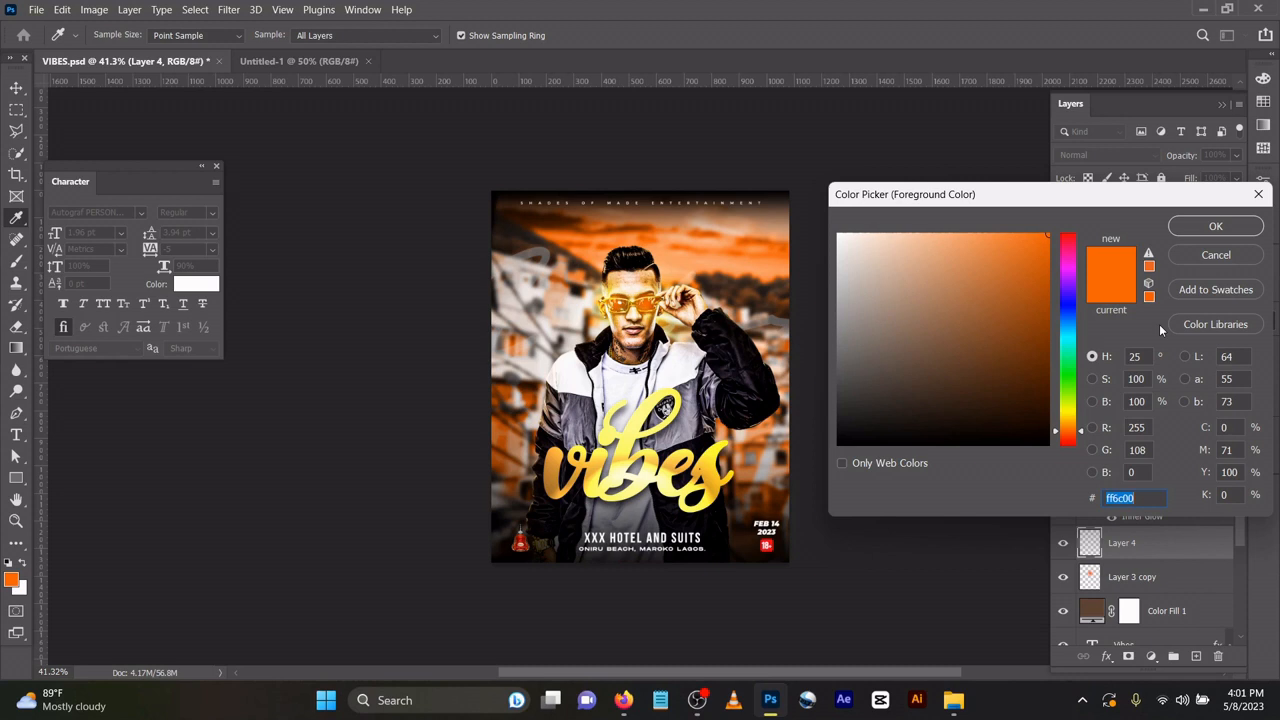
click(1219, 228)
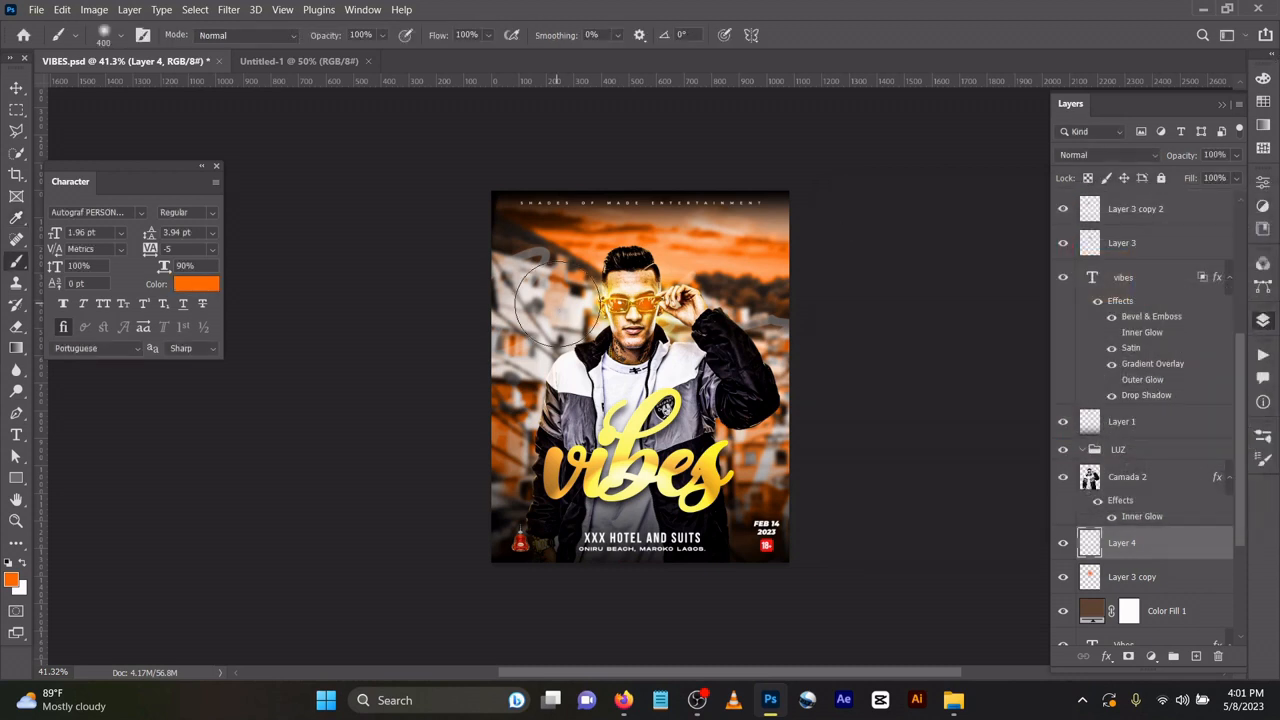
drag(557, 301, 535, 340)
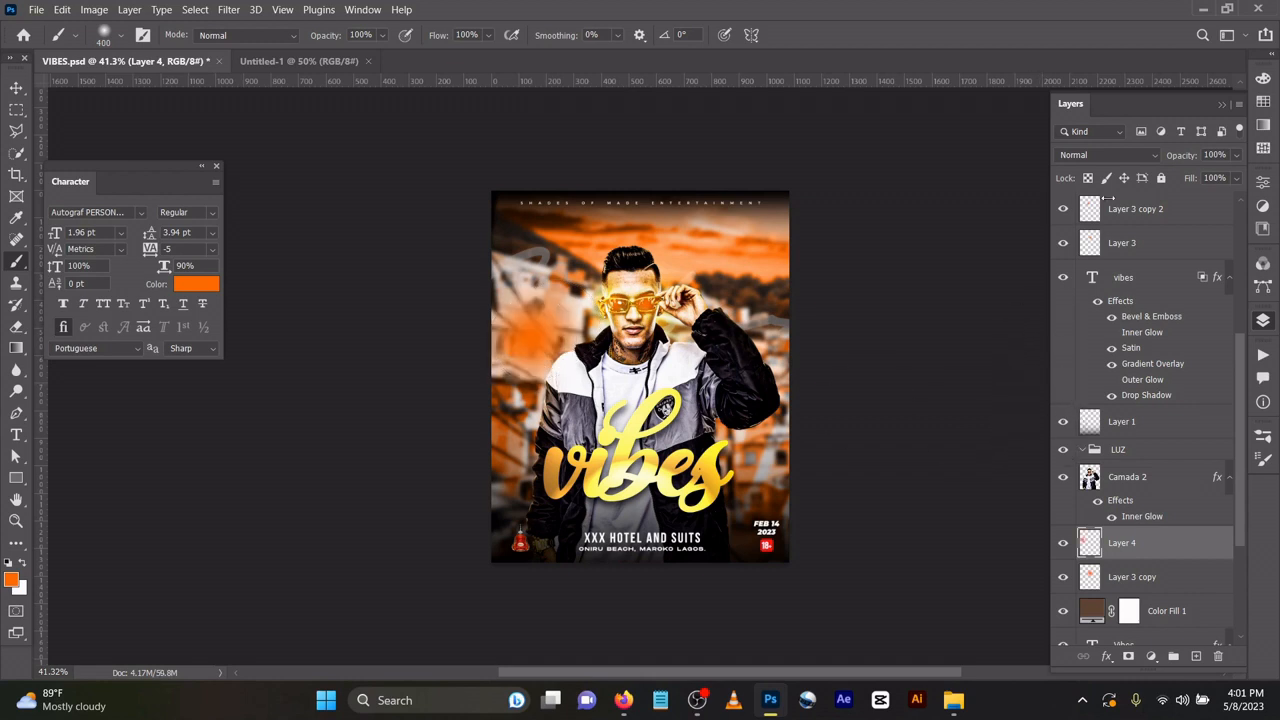
Blend the painted glow layer with Linear Dodge (Add), then duplicate it and try the copy in different spots over the background.
click(1077, 158)
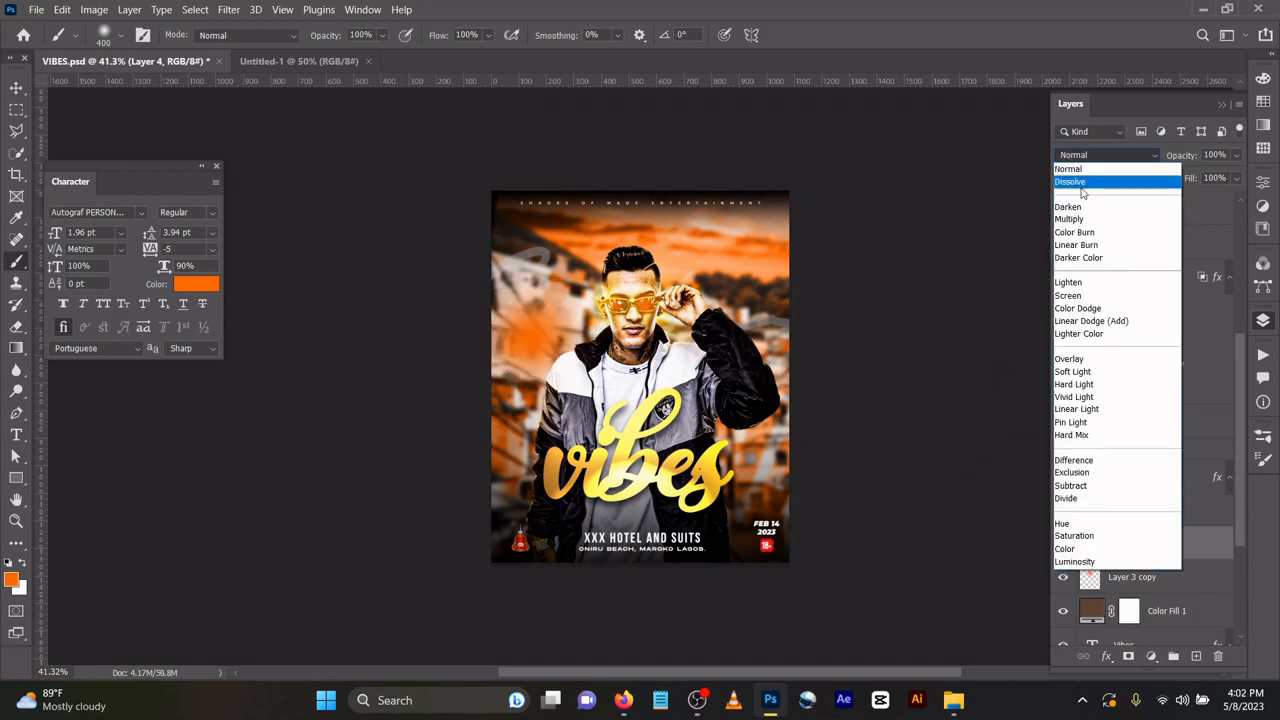
click(1089, 320)
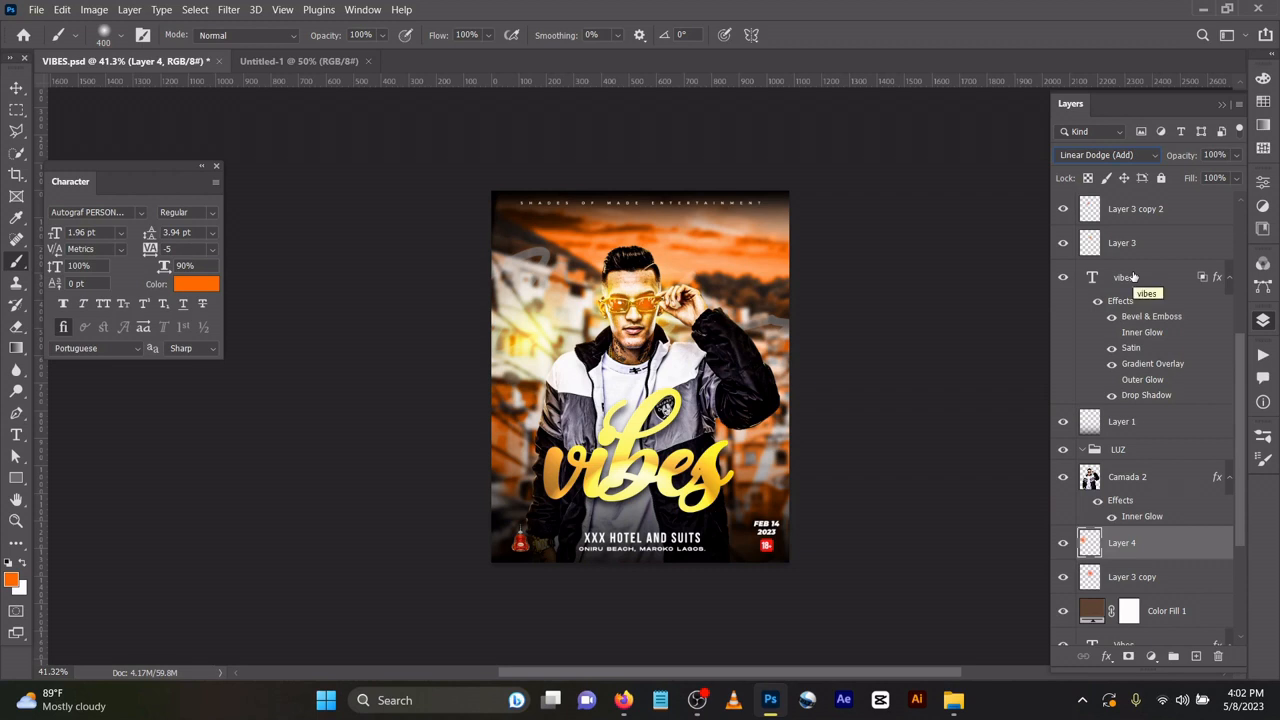
key(ctrl+j)
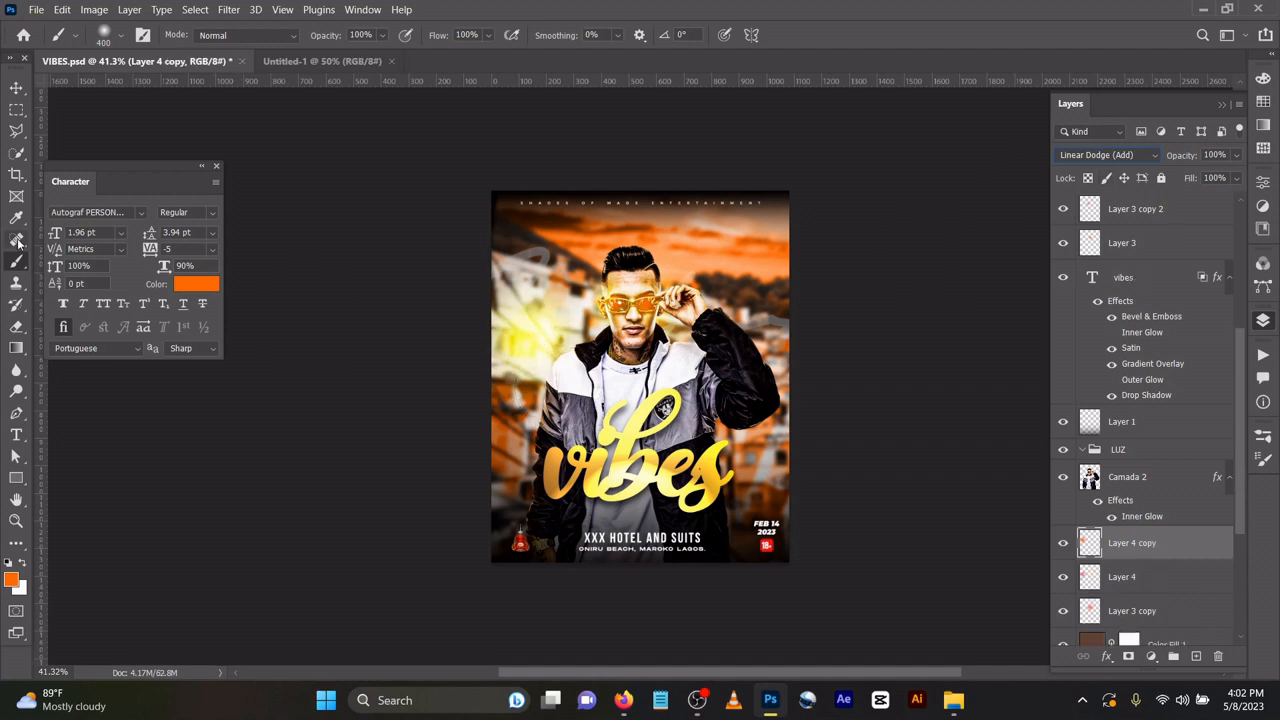
click(16, 88)
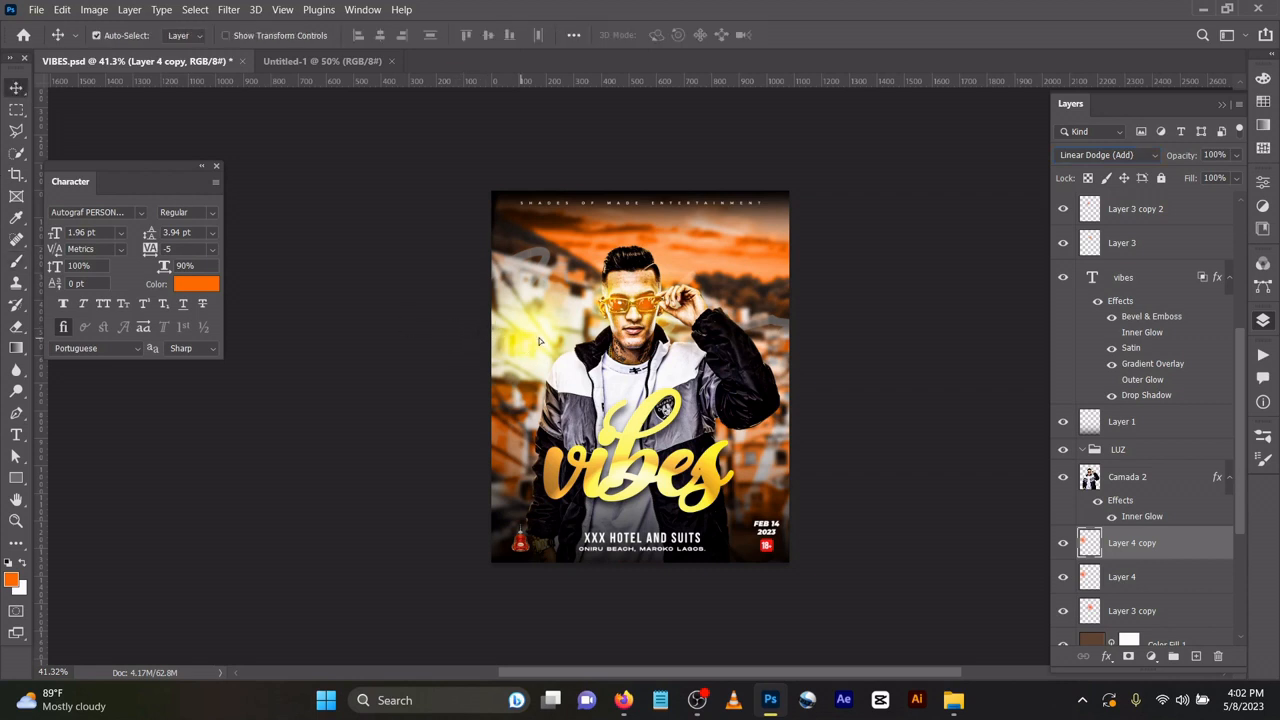
drag(540, 342, 618, 232)
drag(649, 228, 508, 288)
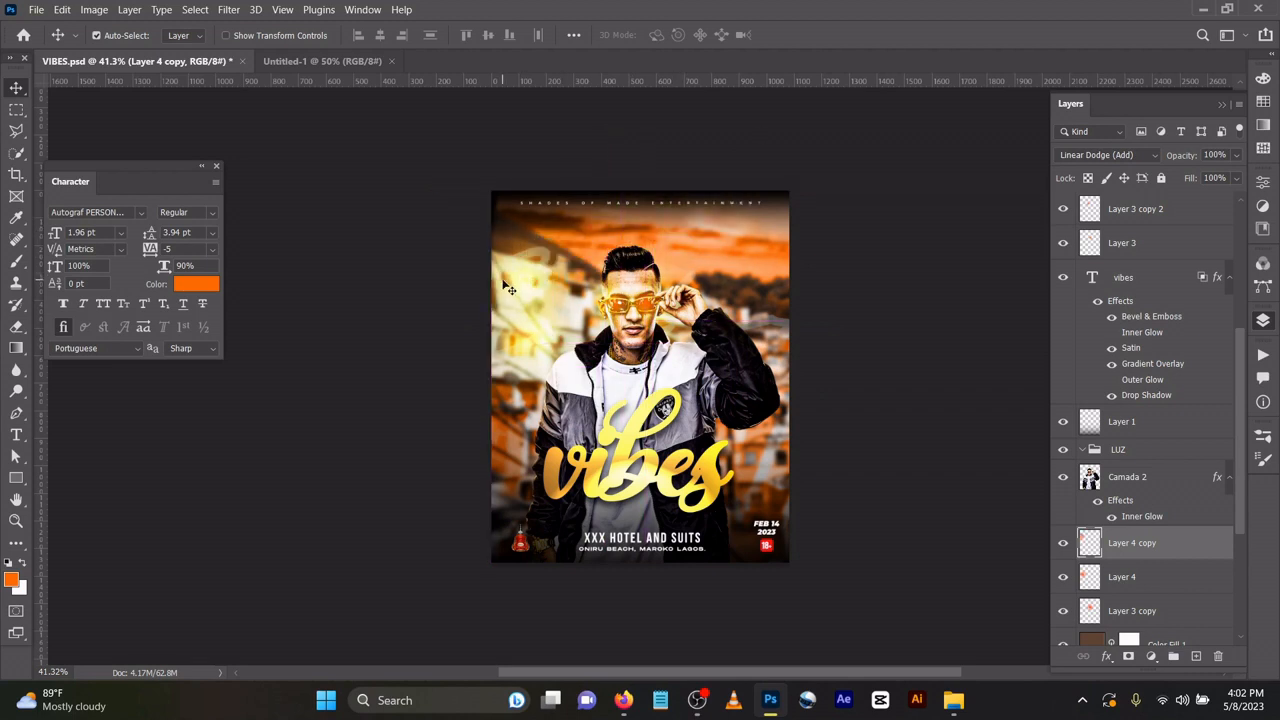
Delete the painted glow layer Layer 4 and its copy.
key(Delete)
key(Delete)
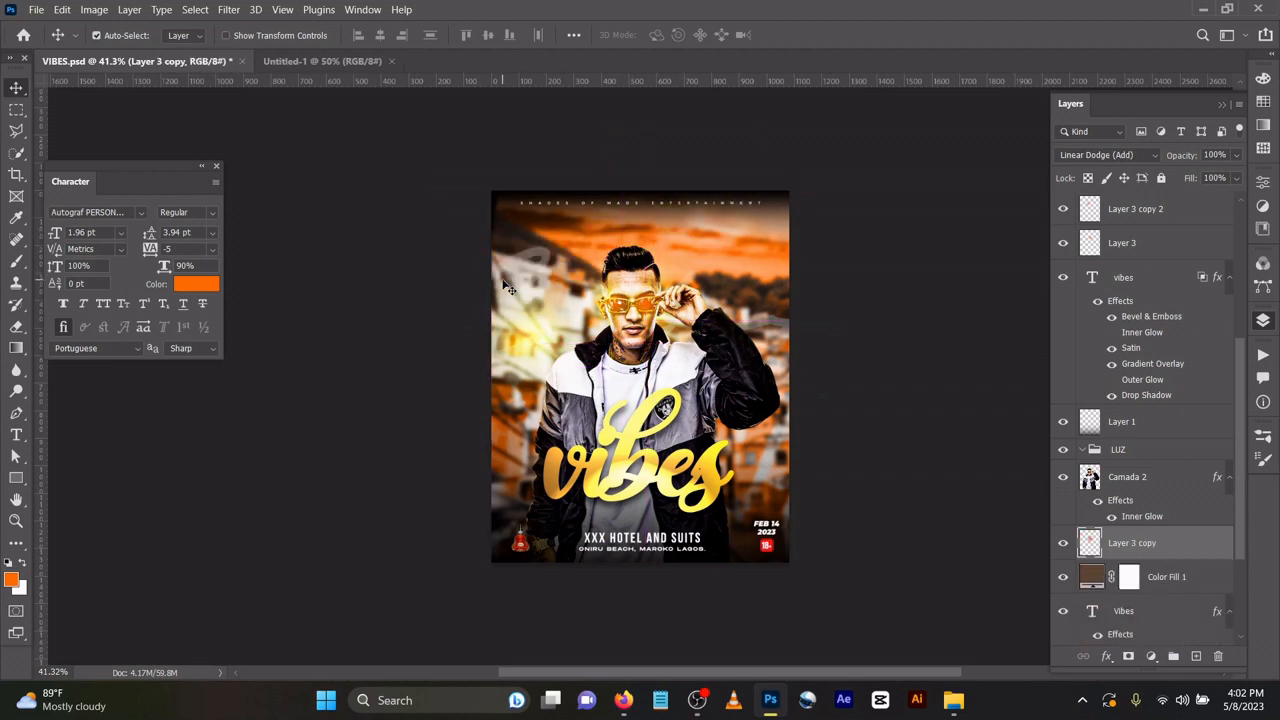
mouse_move(674, 312)
mouse_down()
mouse_move(696, 251)
mouse_move(775, 265)
mouse_move(660, 330)
mouse_move(668, 304)
mouse_move(650, 306)
mouse_up()
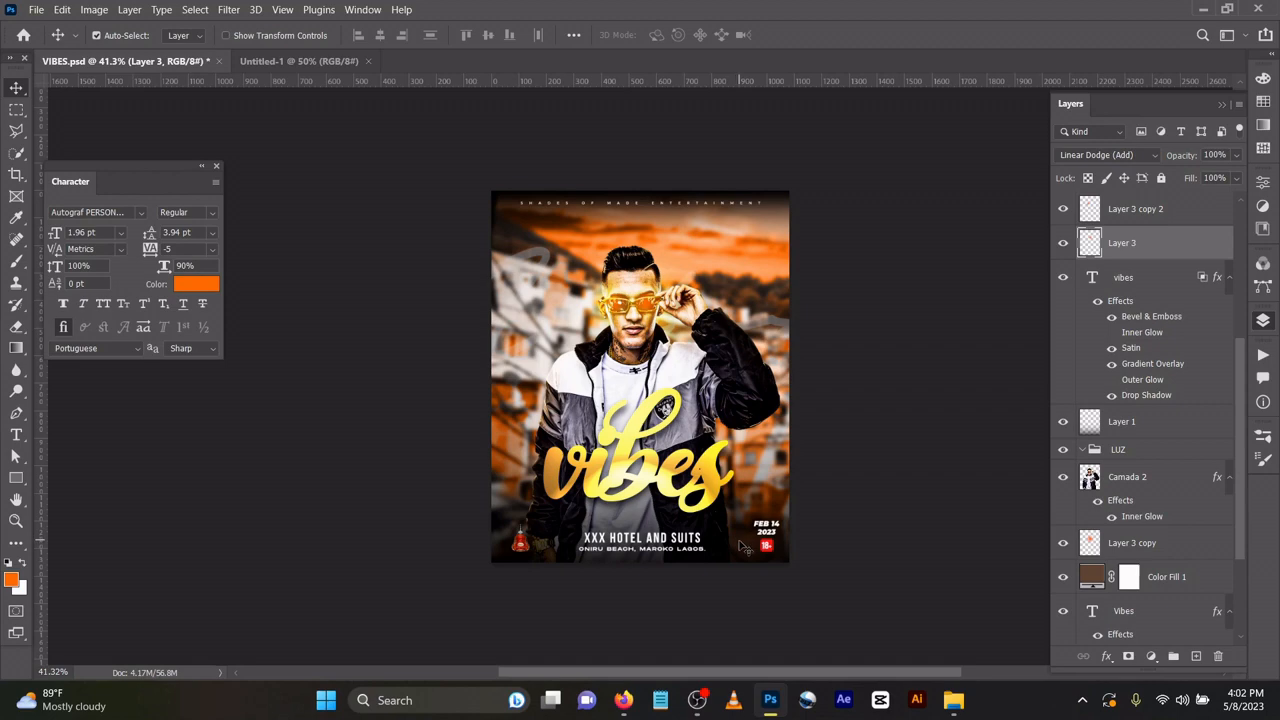
Add an empty layer above Layer 1 with the default black and white colours restored, and hide Layer 1.
mouse_move(742, 545)
mouse_down()
mouse_move(730, 531)
mouse_move(734, 545)
mouse_up()
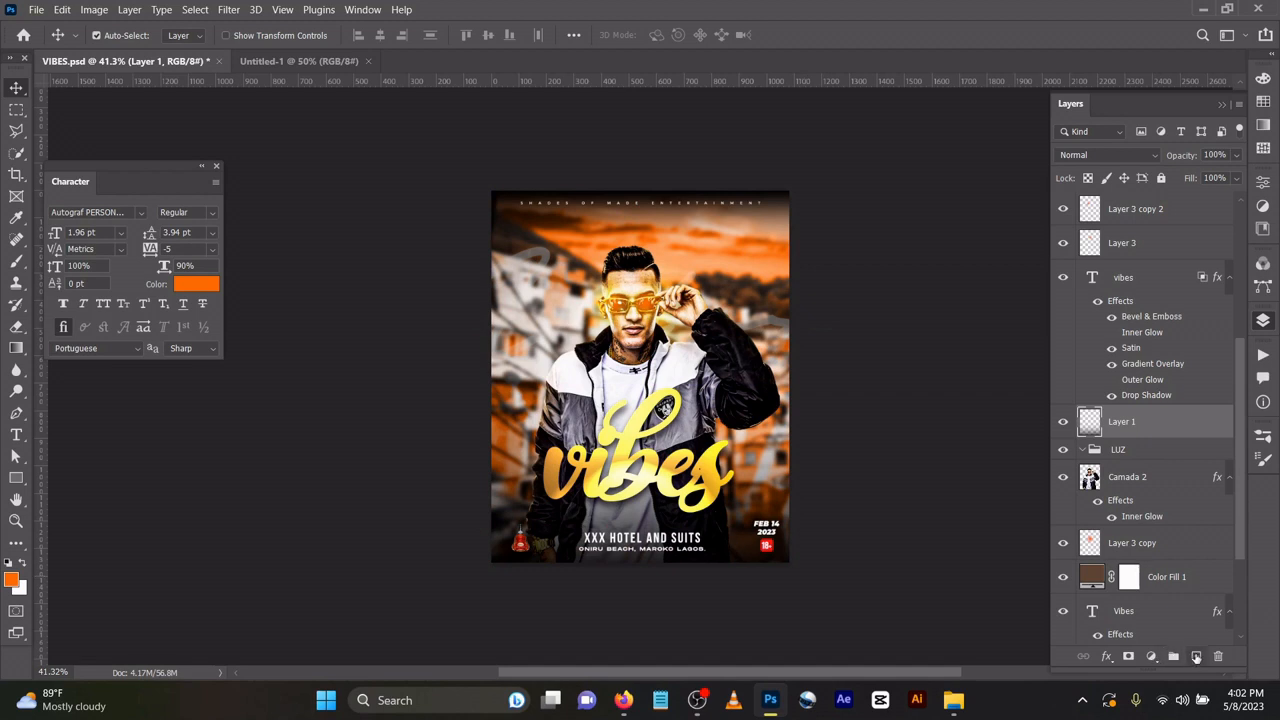
click(1197, 657)
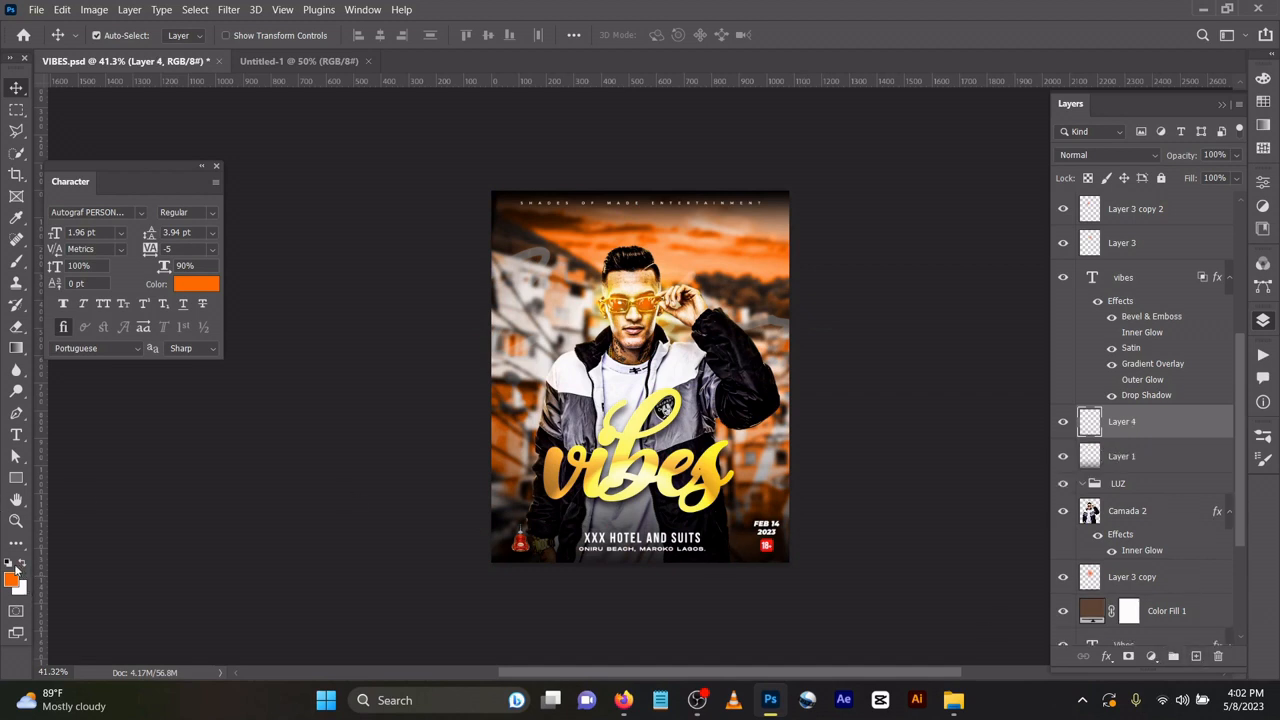
click(8, 564)
click(1063, 458)
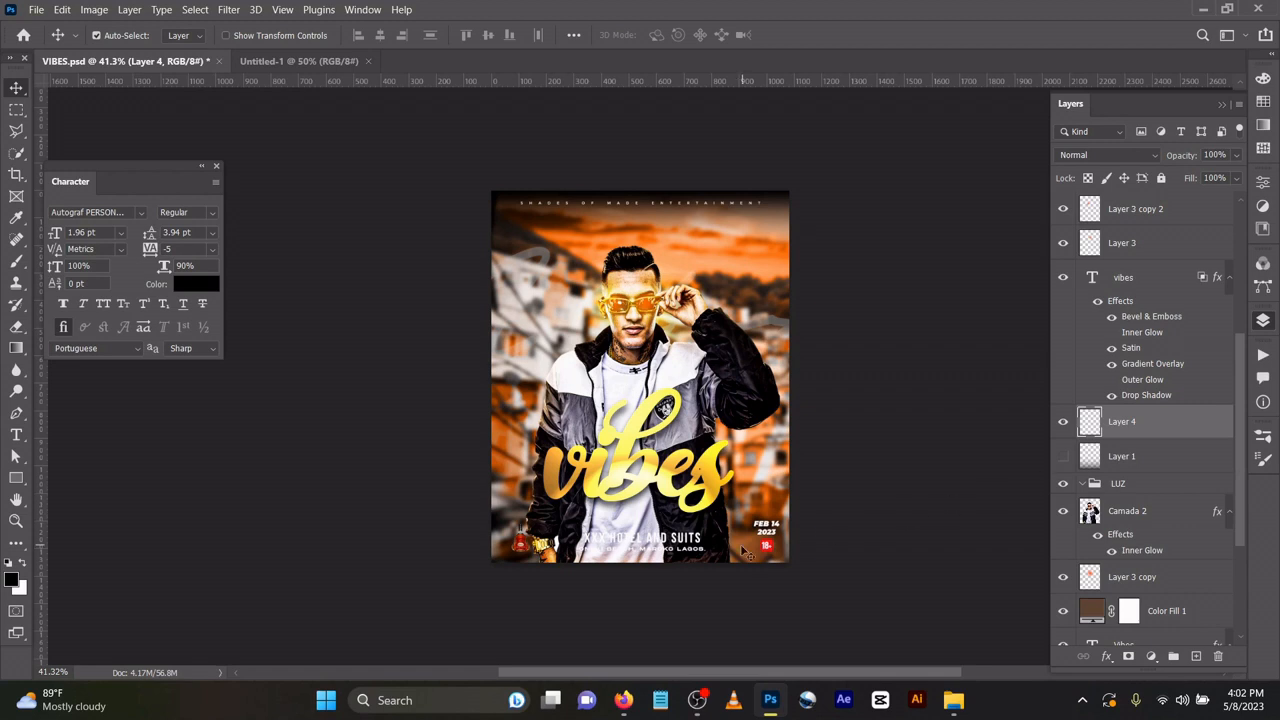
Draw a black-to-transparent linear gradient on Layer 4 from the flyer's bottom edge up to the man's chest.
click(19, 348)
click(55, 346)
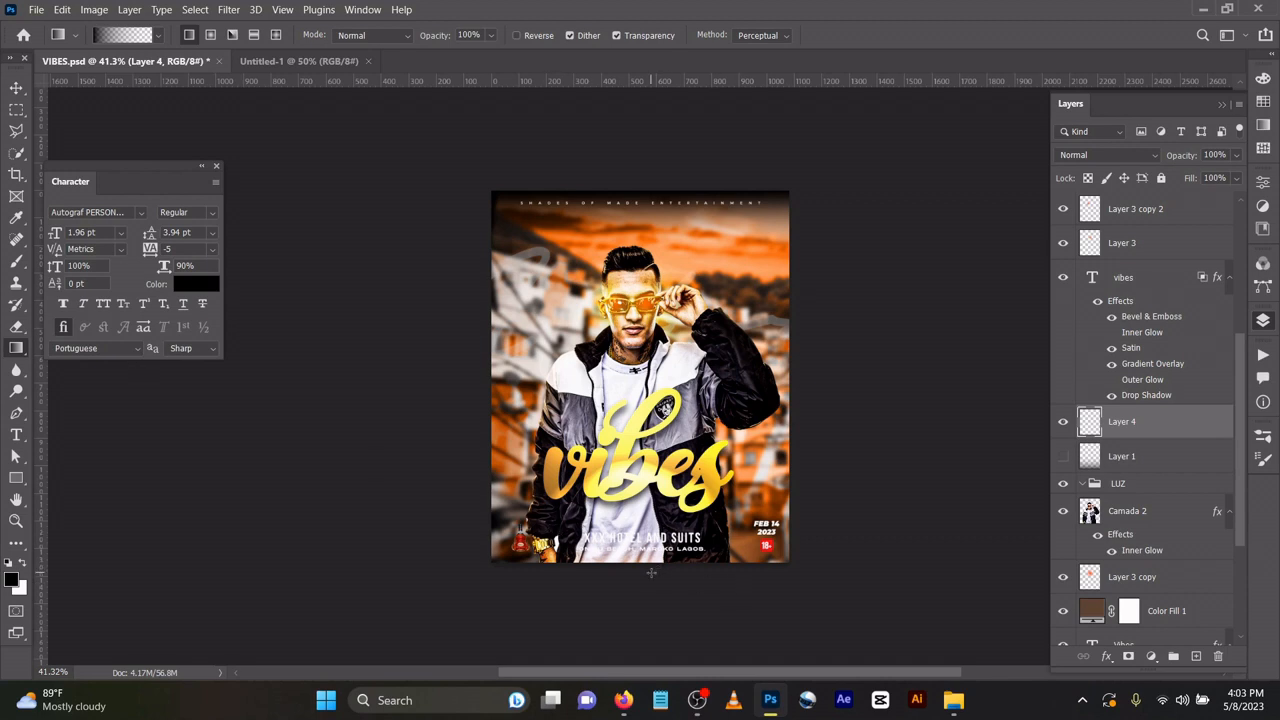
drag(650, 572, 648, 345)
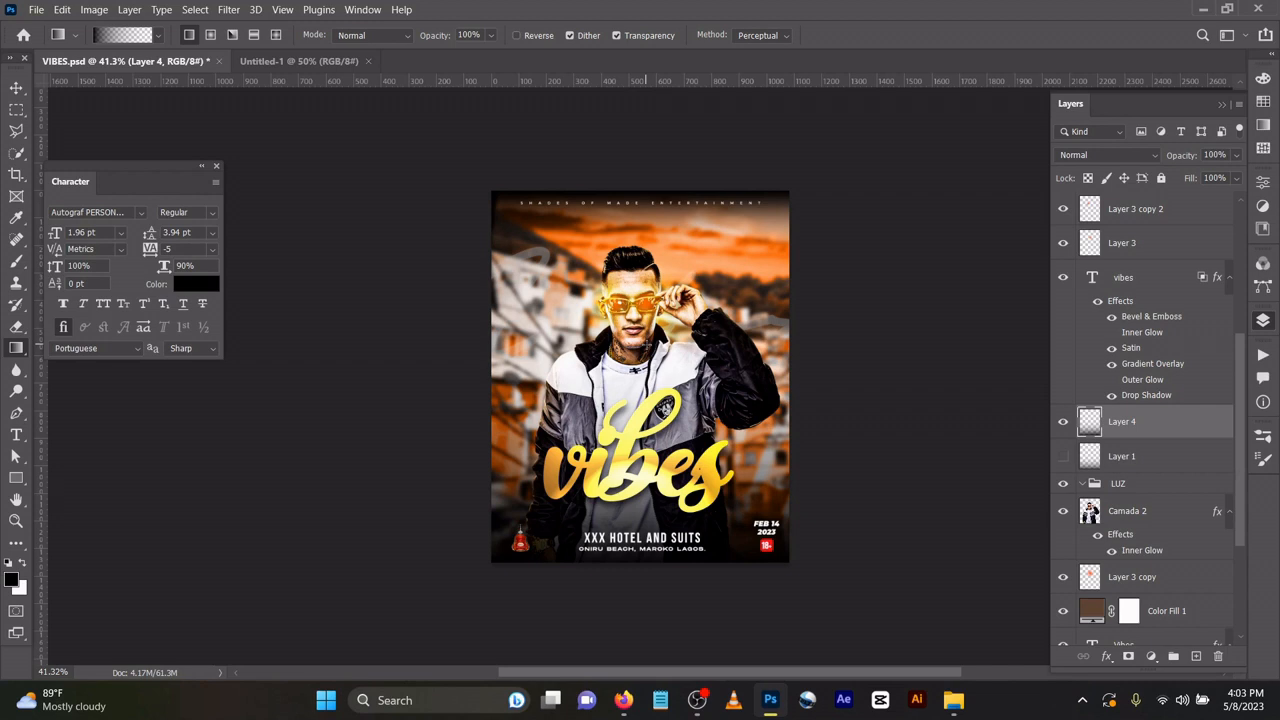
click(16, 88)
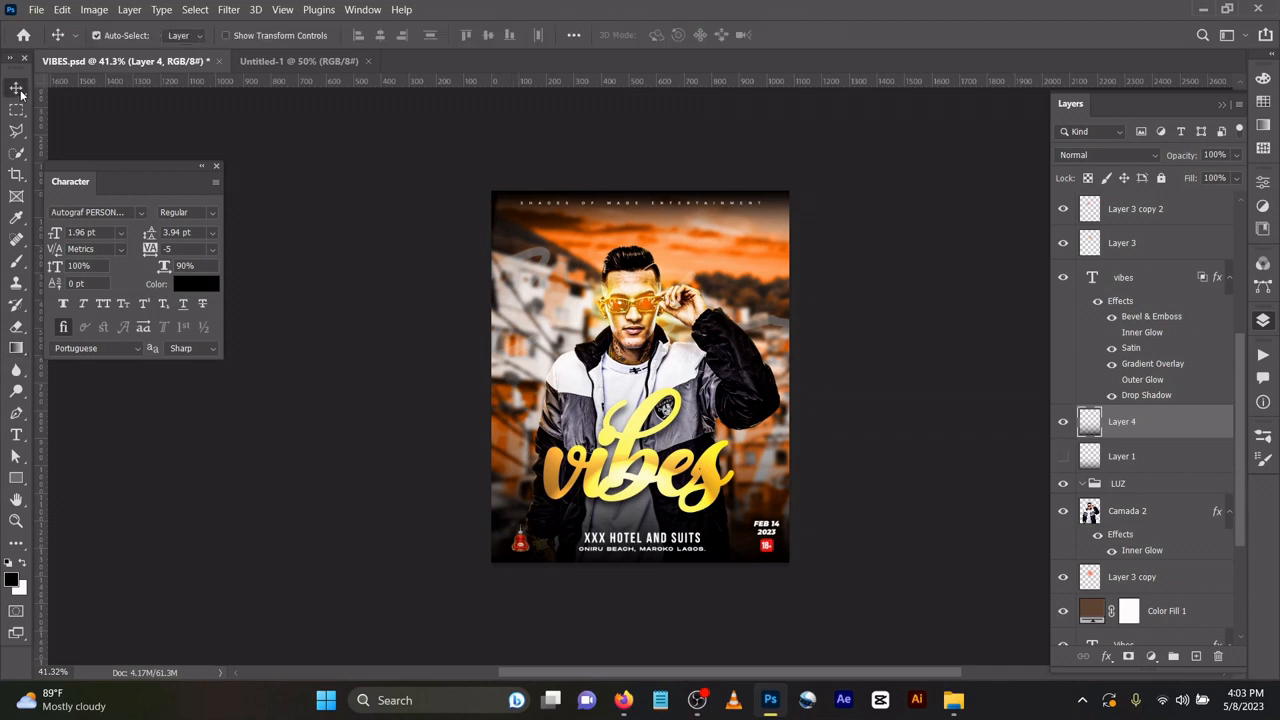
Examine the Layer 2 shading along the flyer's top edge and the character settings of the SHADES OF MADE ENTERTAINMENT text.
click(512, 207)
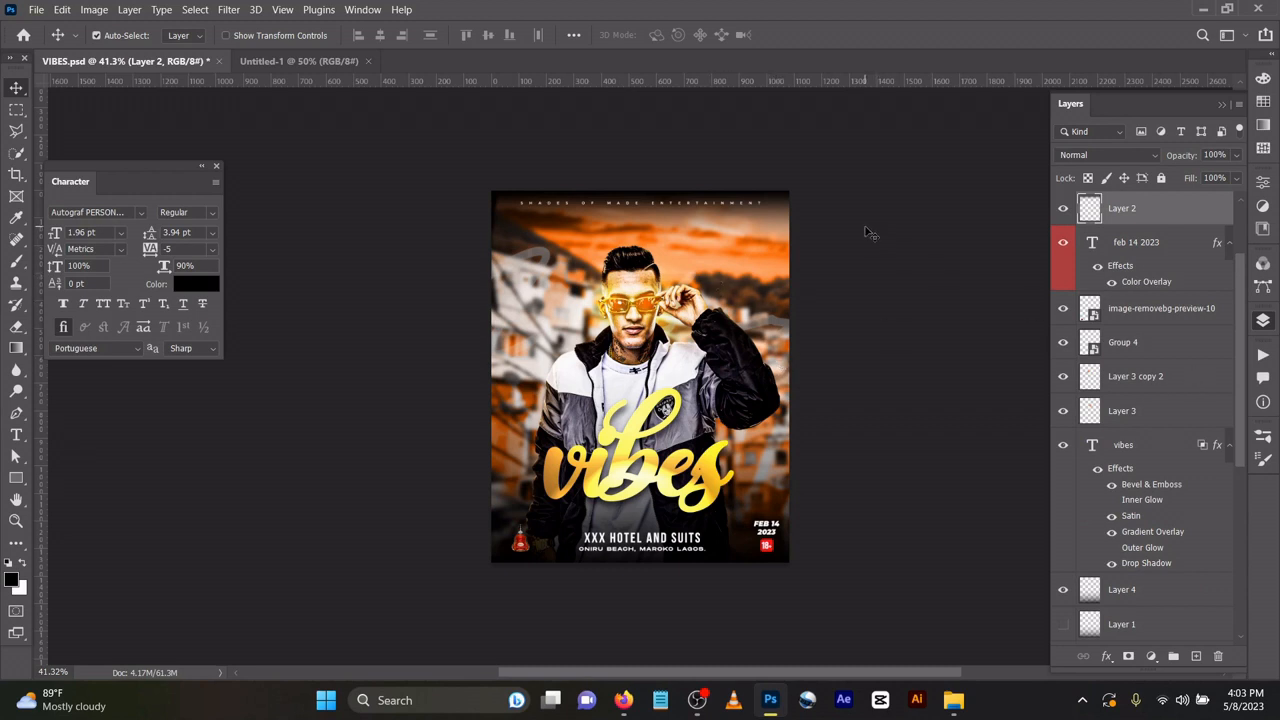
drag(781, 205, 780, 204)
scroll(696, 205, up, 2)
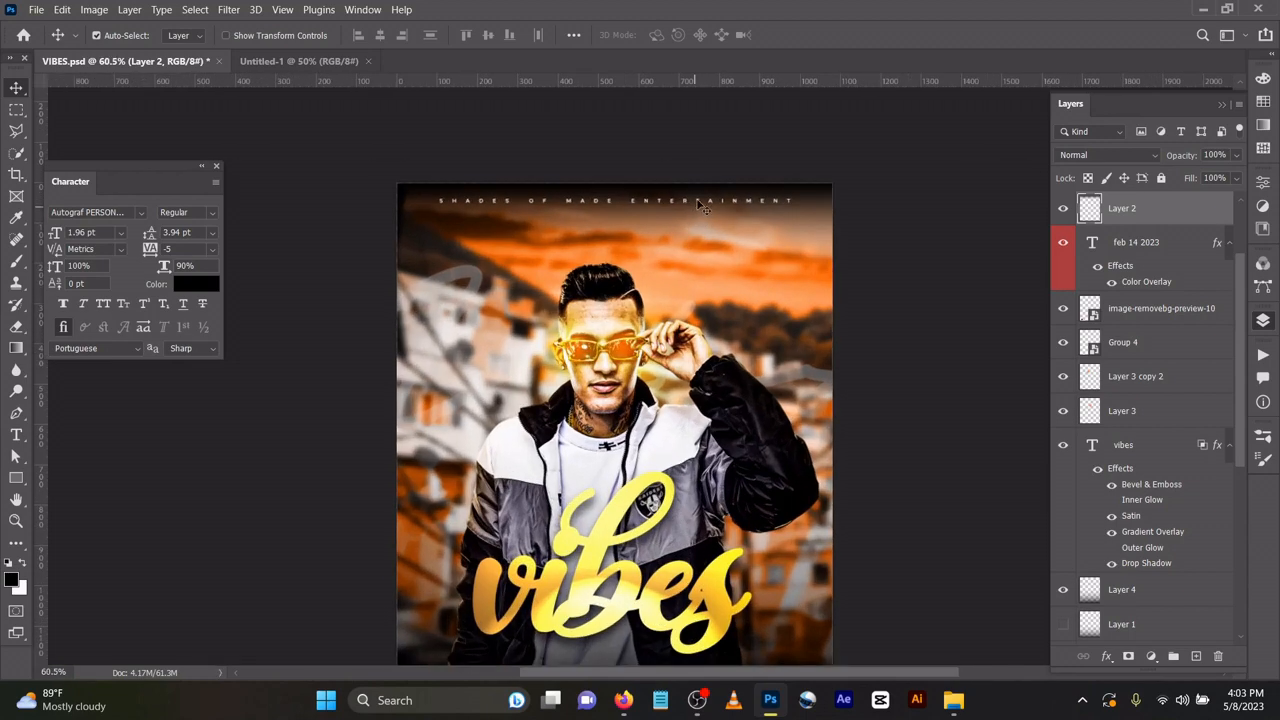
scroll(702, 205, up, 1)
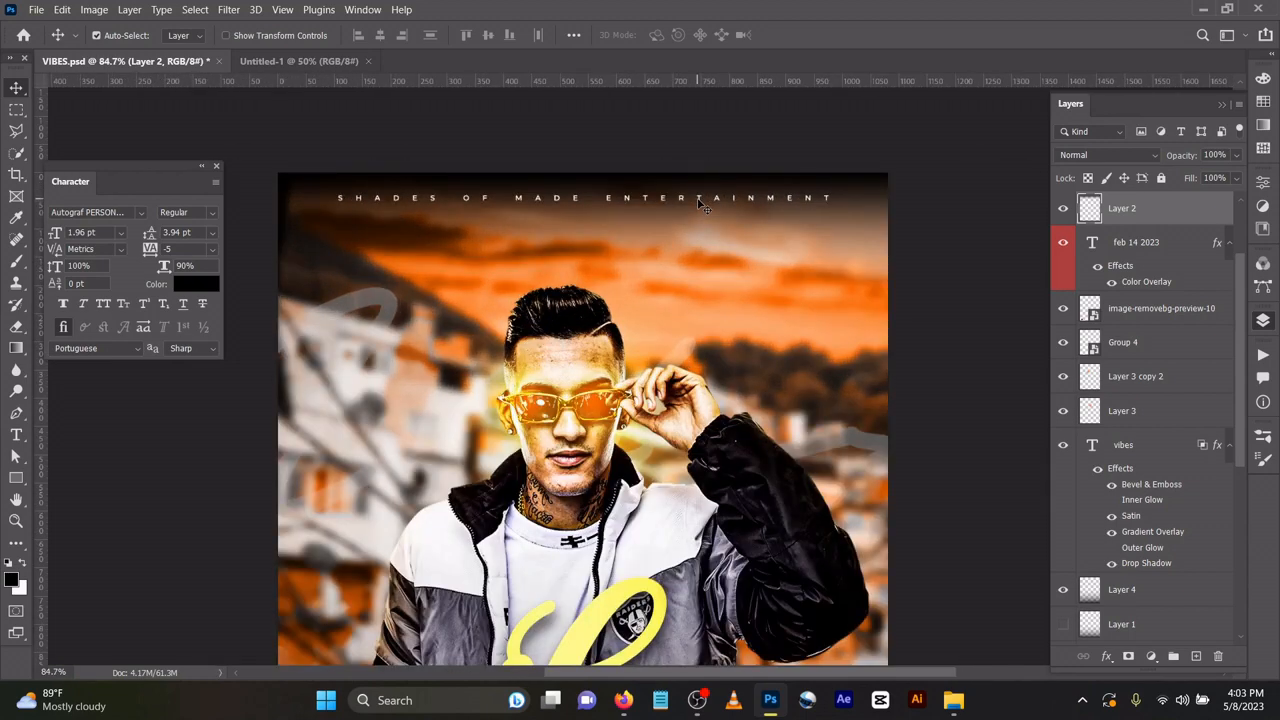
double_click(698, 200)
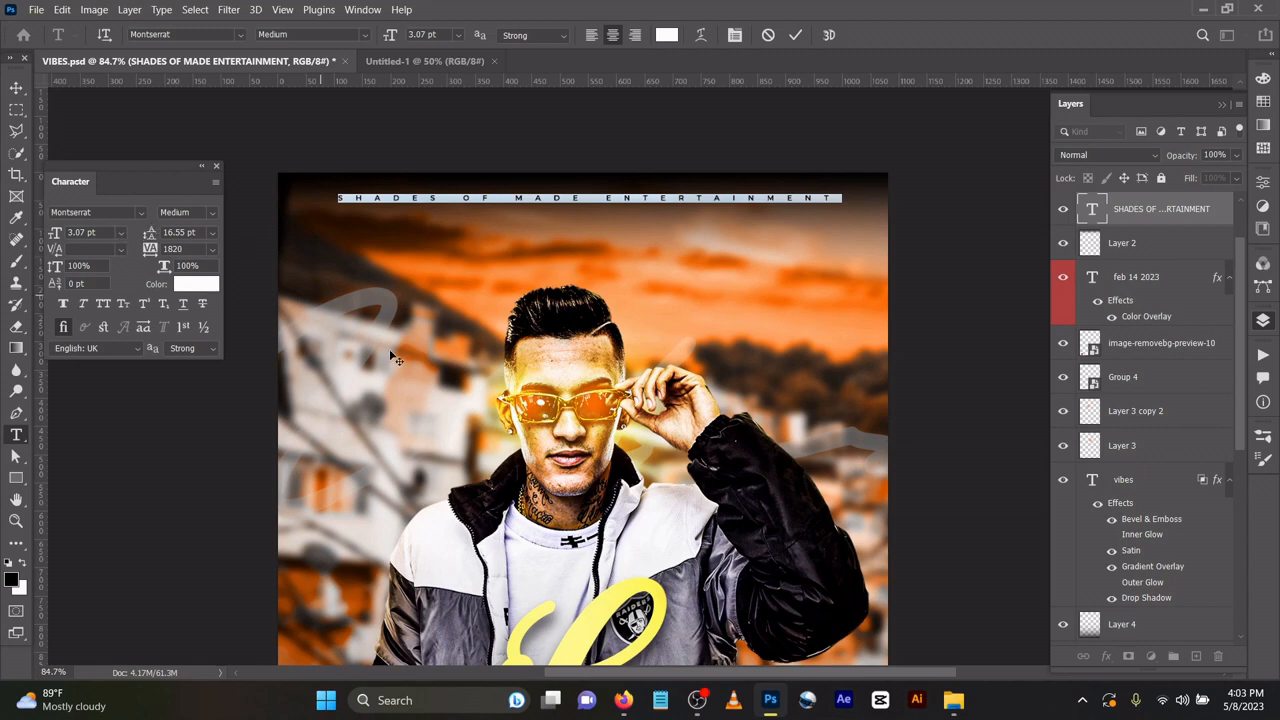
click(16, 88)
Examine the Bevel & Emboss and Satin layer style settings of the gold vibes title text.
scroll(485, 312, down, 1)
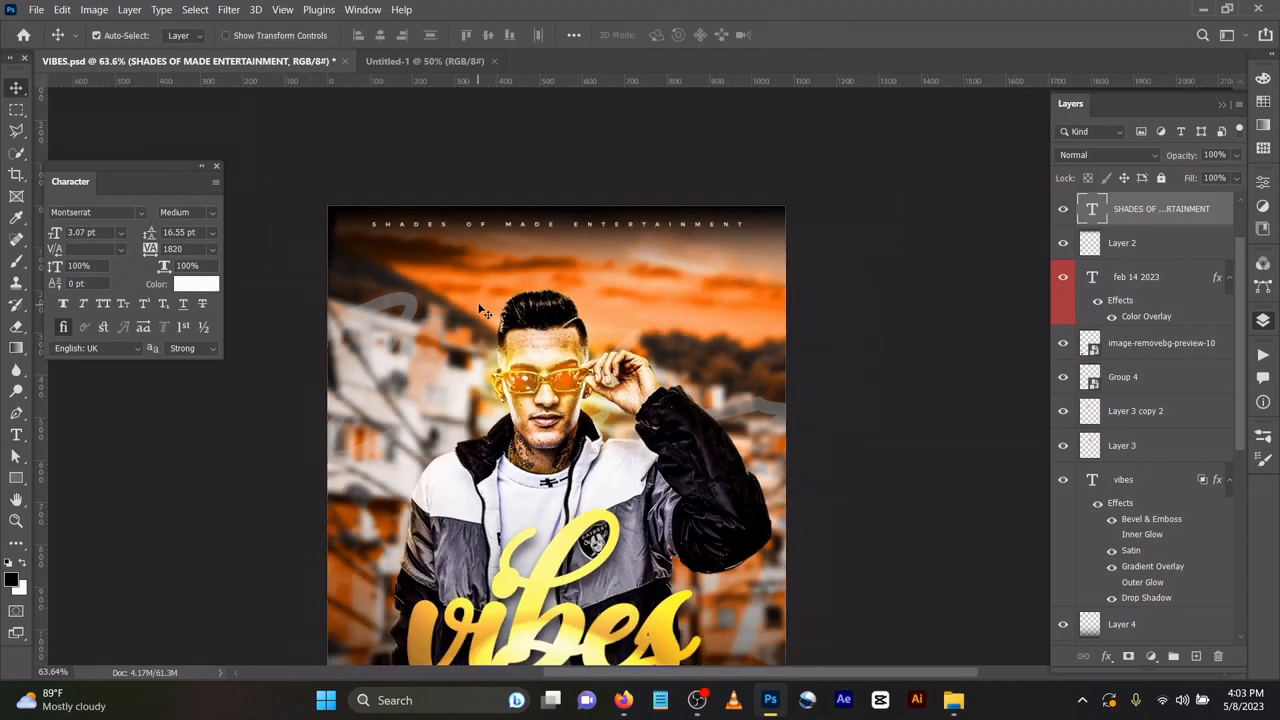
scroll(488, 308, down, 4)
scroll(508, 469, up, 2)
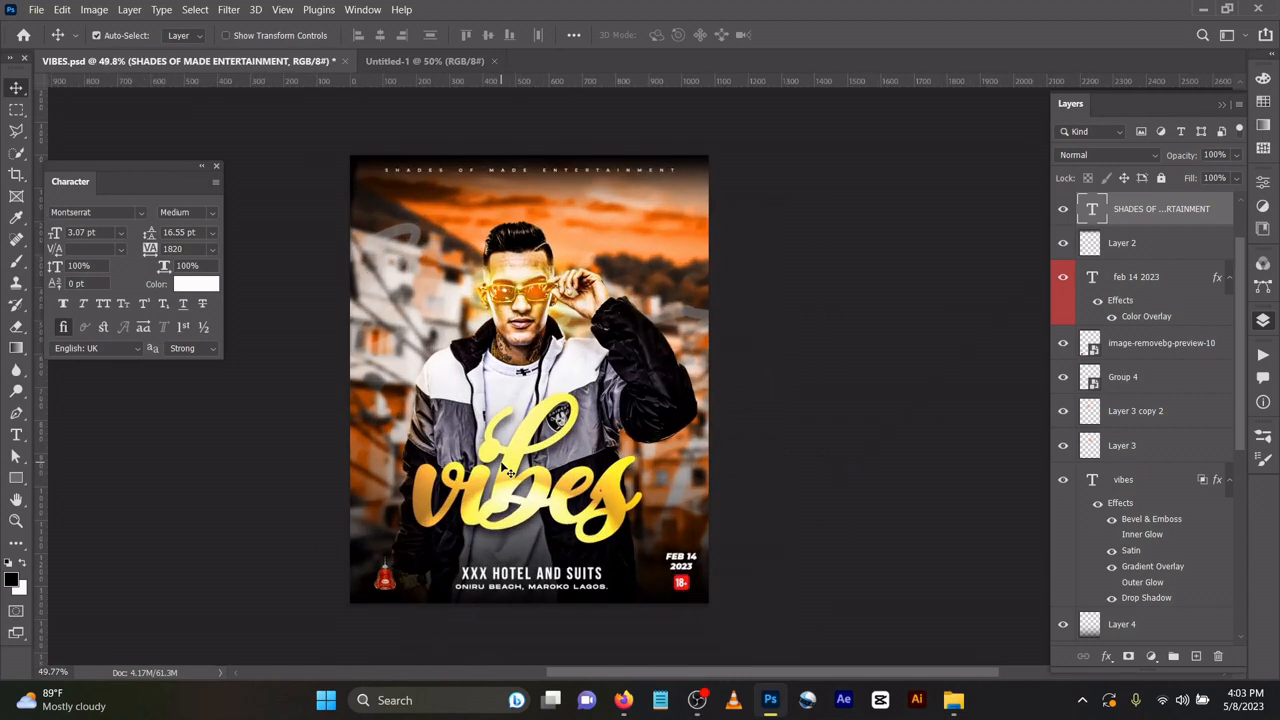
scroll(527, 450, up, 2)
click(545, 418)
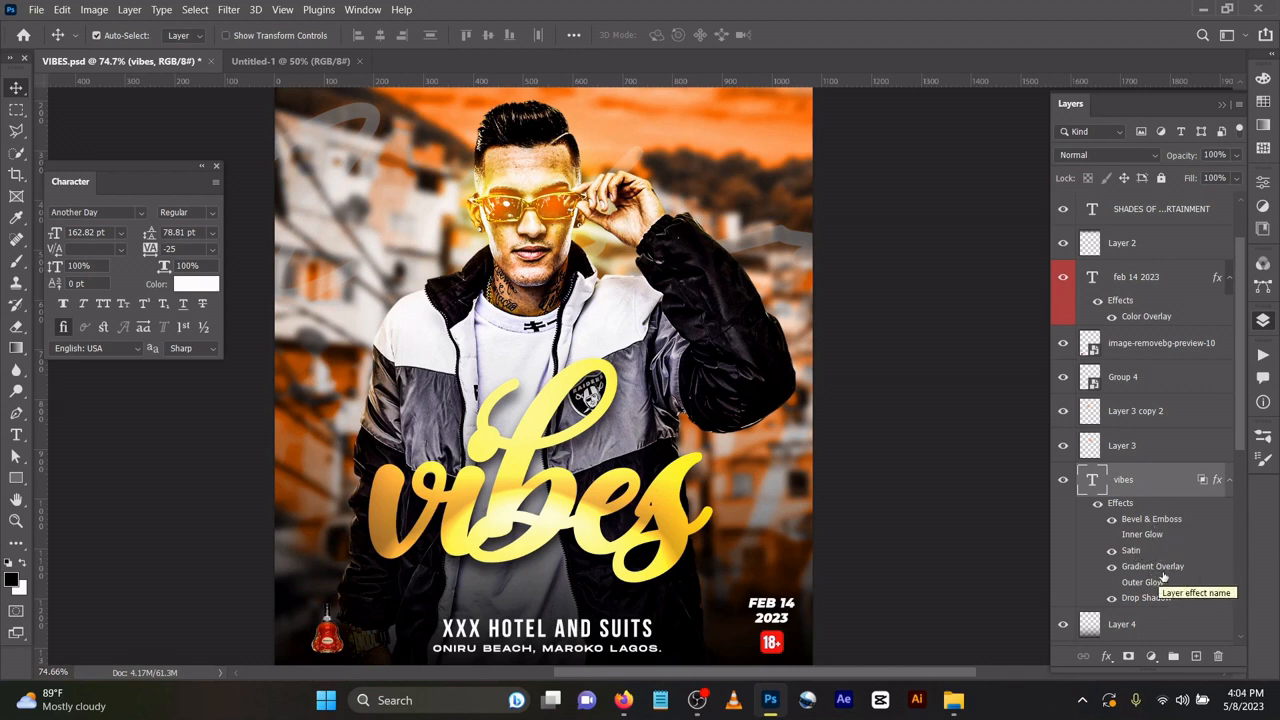
double_click(1216, 481)
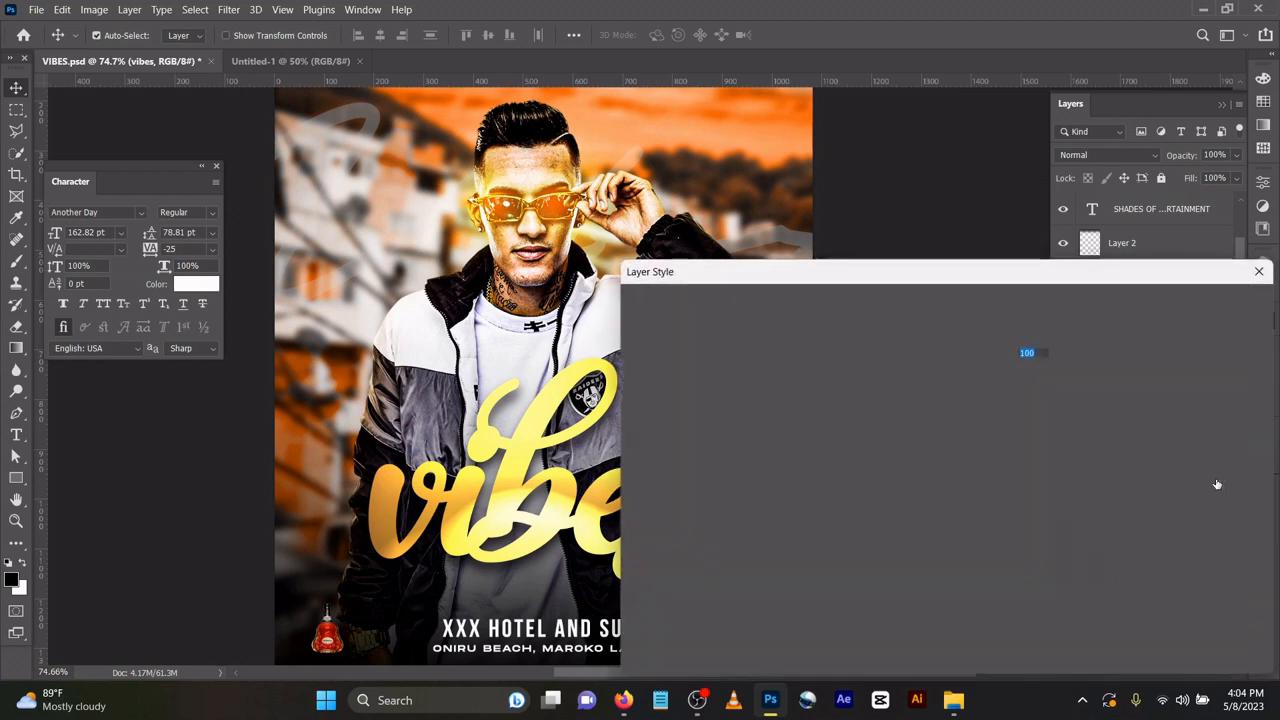
click(720, 352)
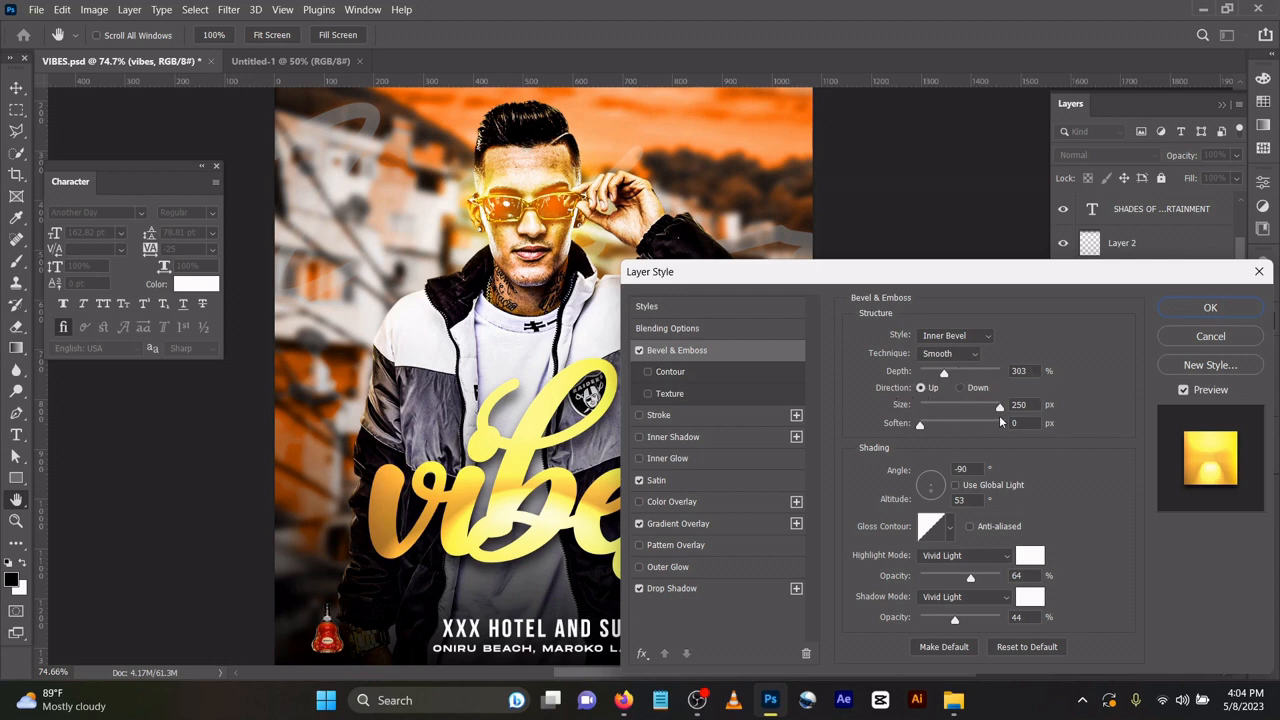
key(ctrl+minus)
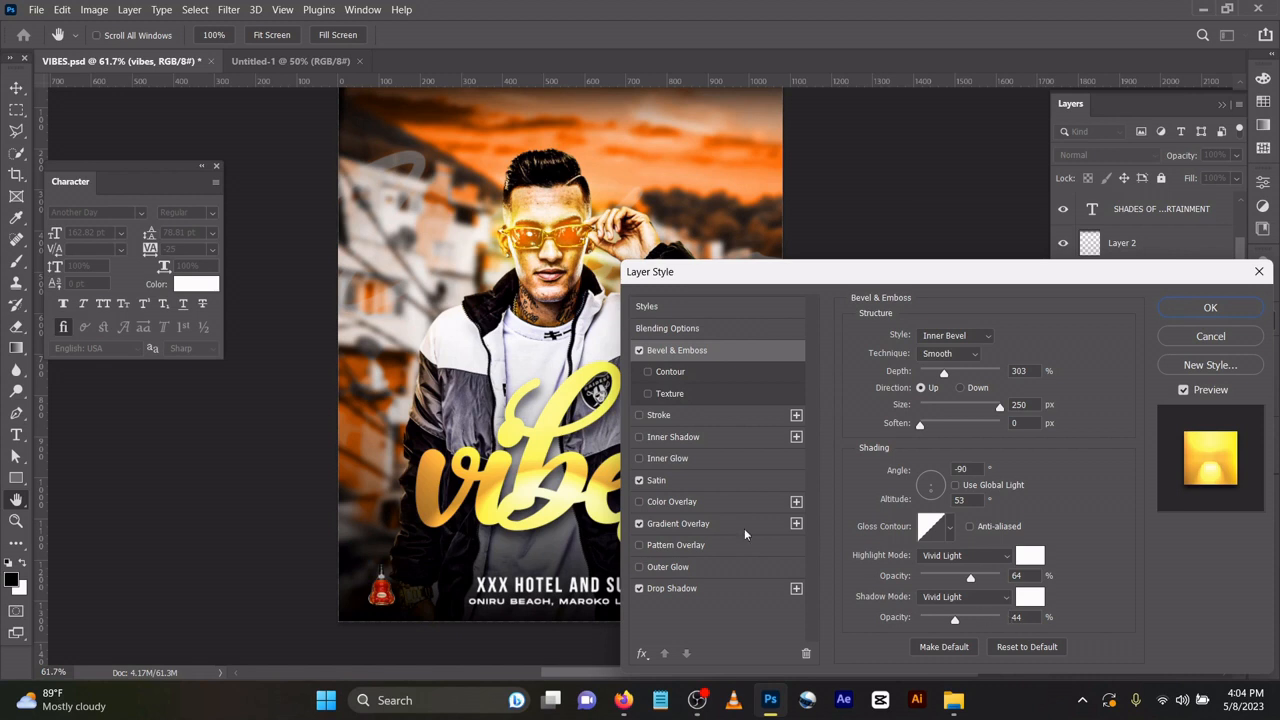
click(684, 479)
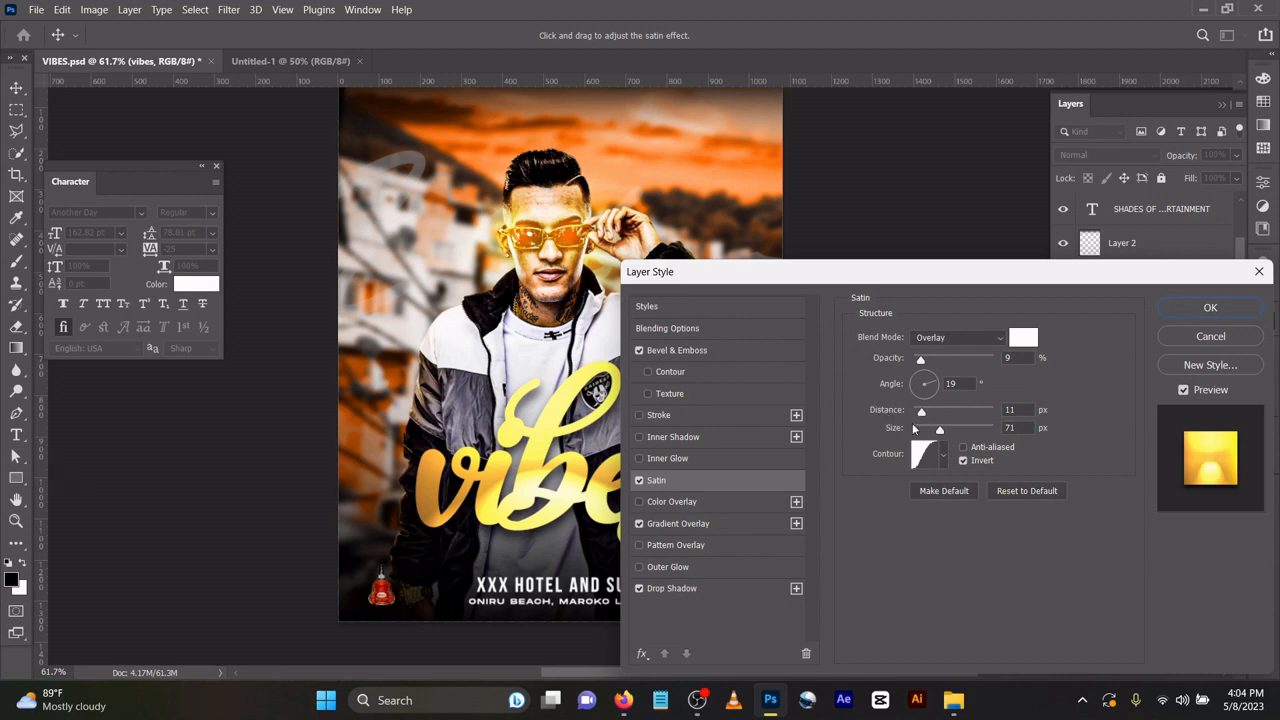
Examine the Gradient Overlay settings of the vibes title and the colours of the gradient's first two stops.
click(678, 524)
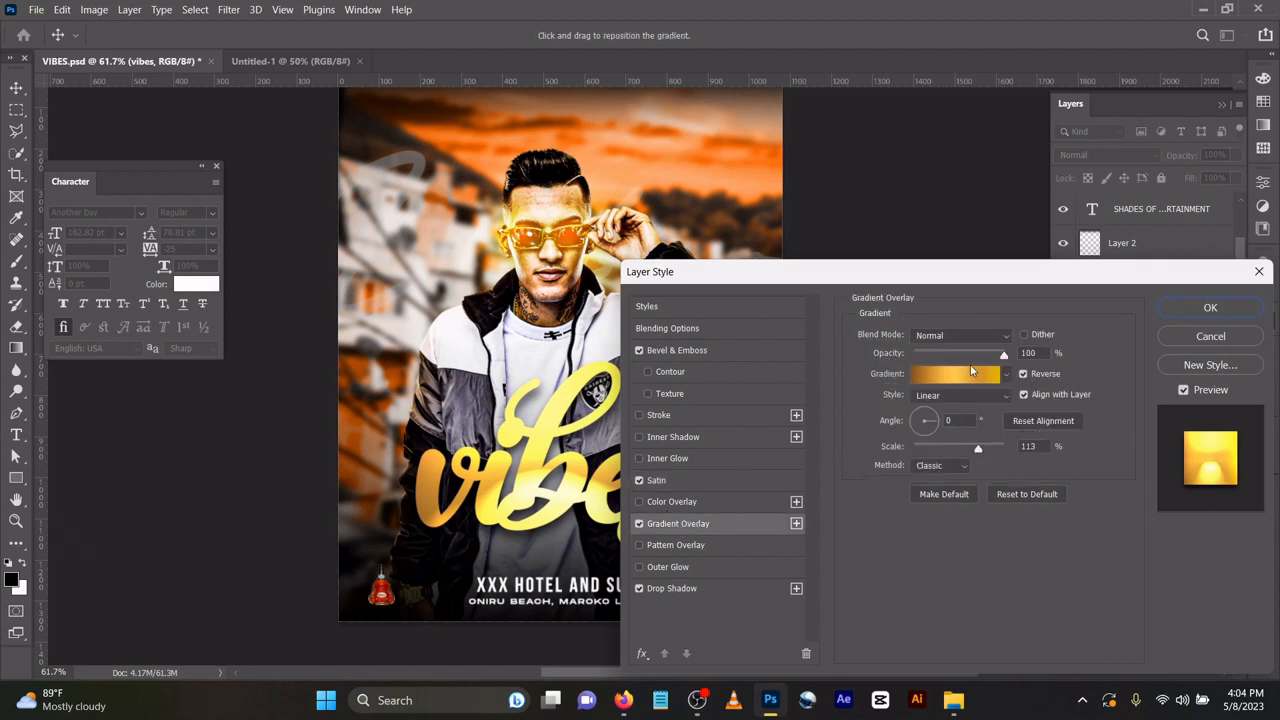
click(970, 385)
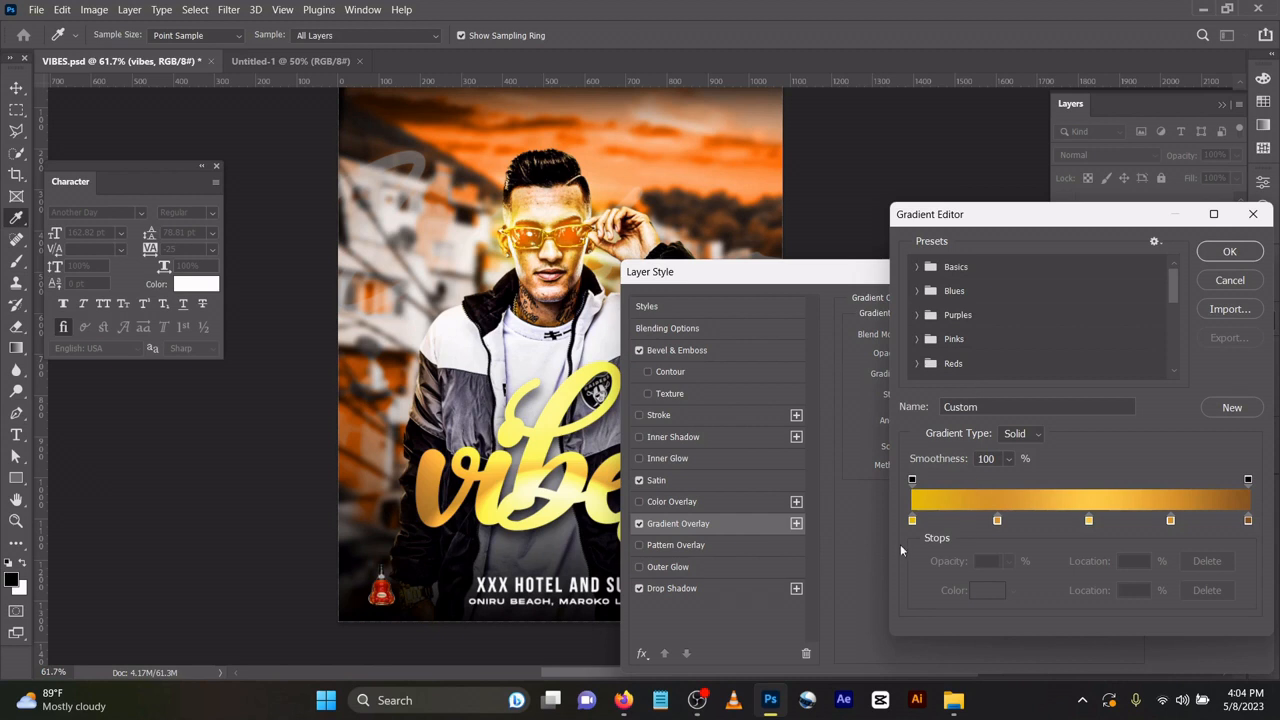
click(912, 521)
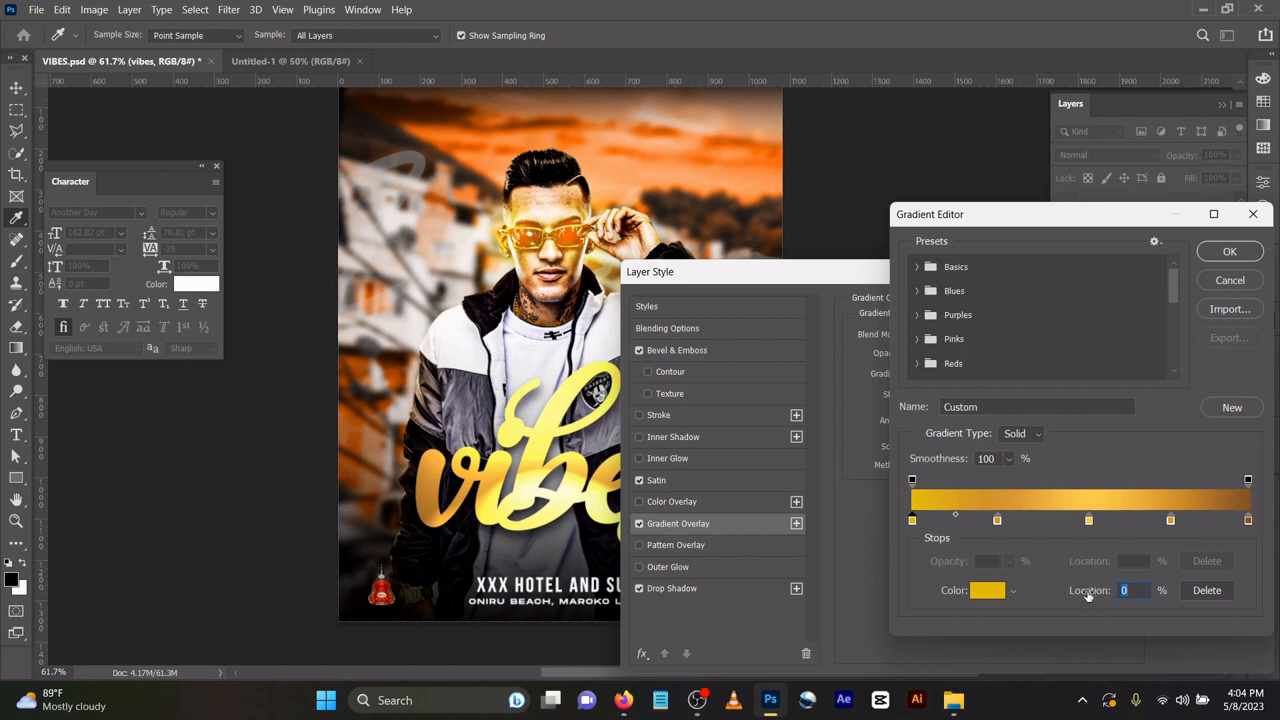
click(1000, 598)
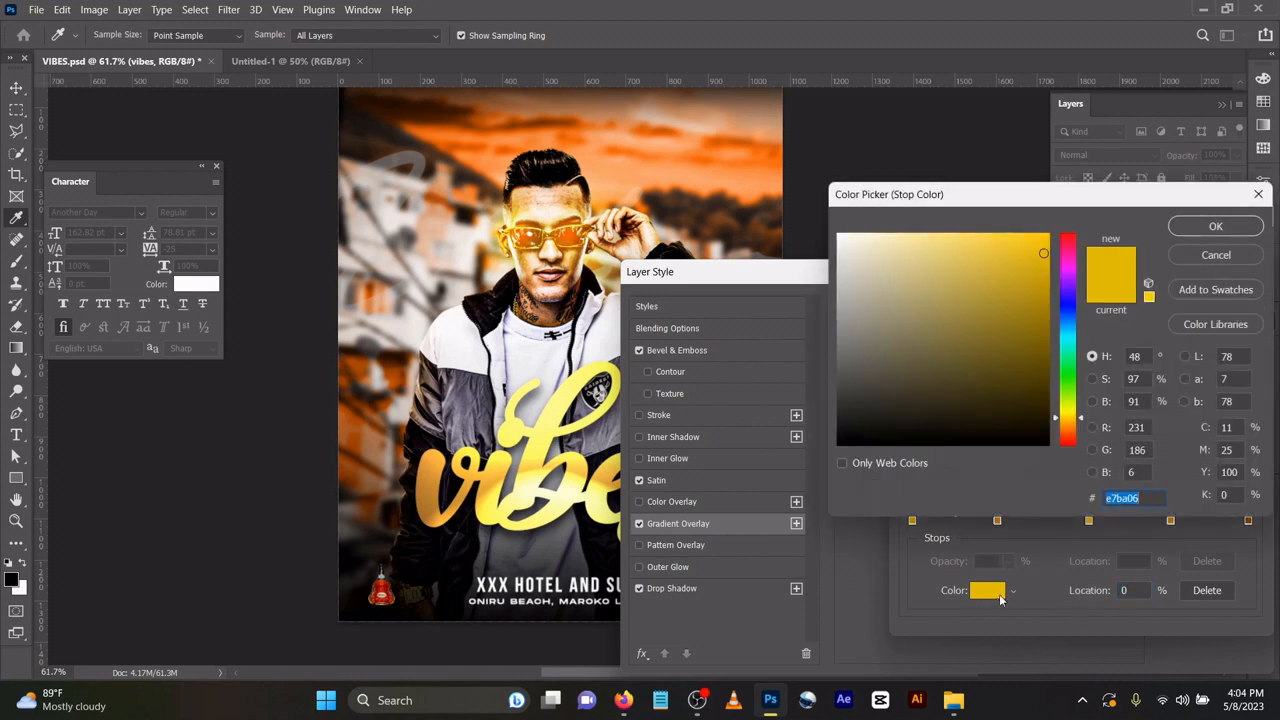
click(1209, 225)
click(997, 520)
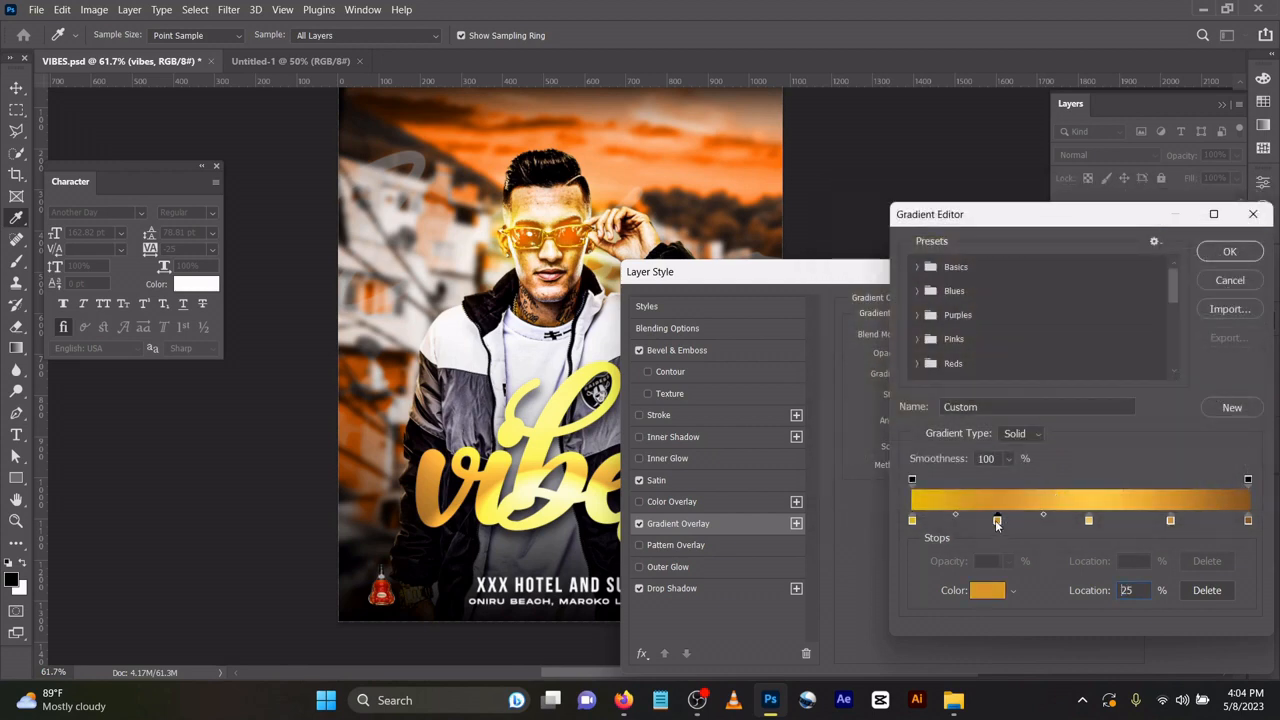
double_click(997, 520)
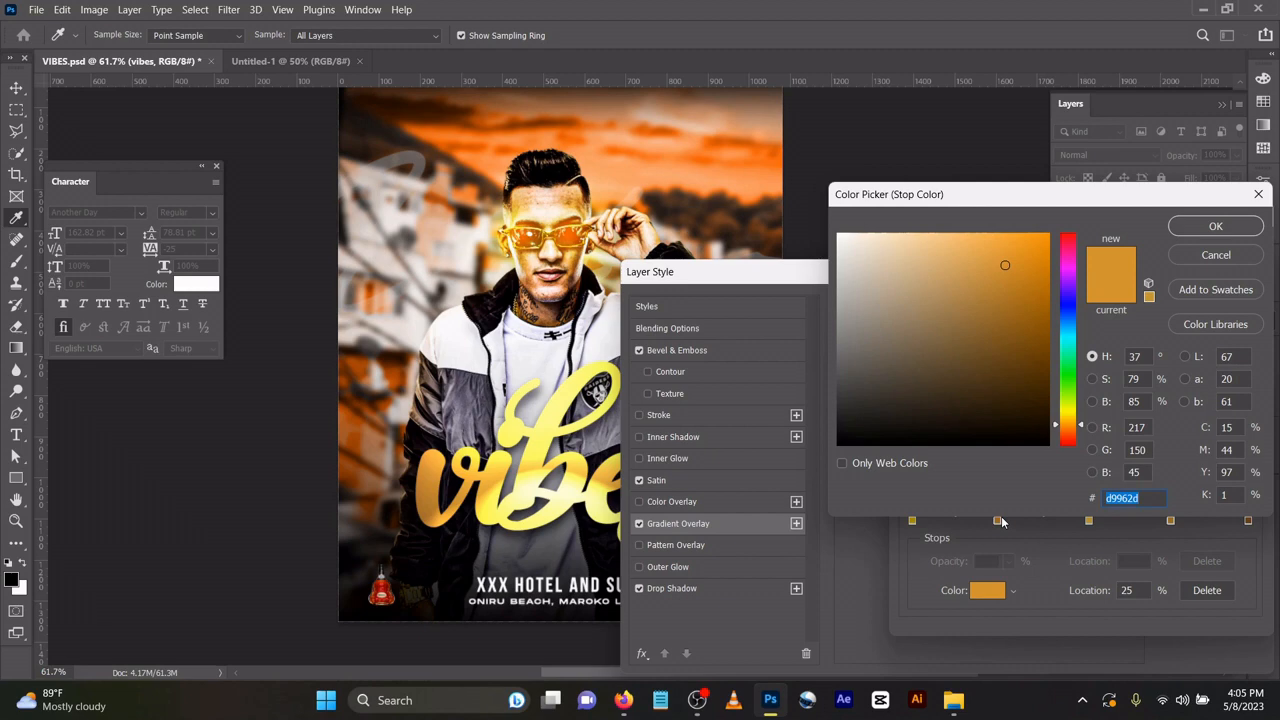
click(1215, 226)
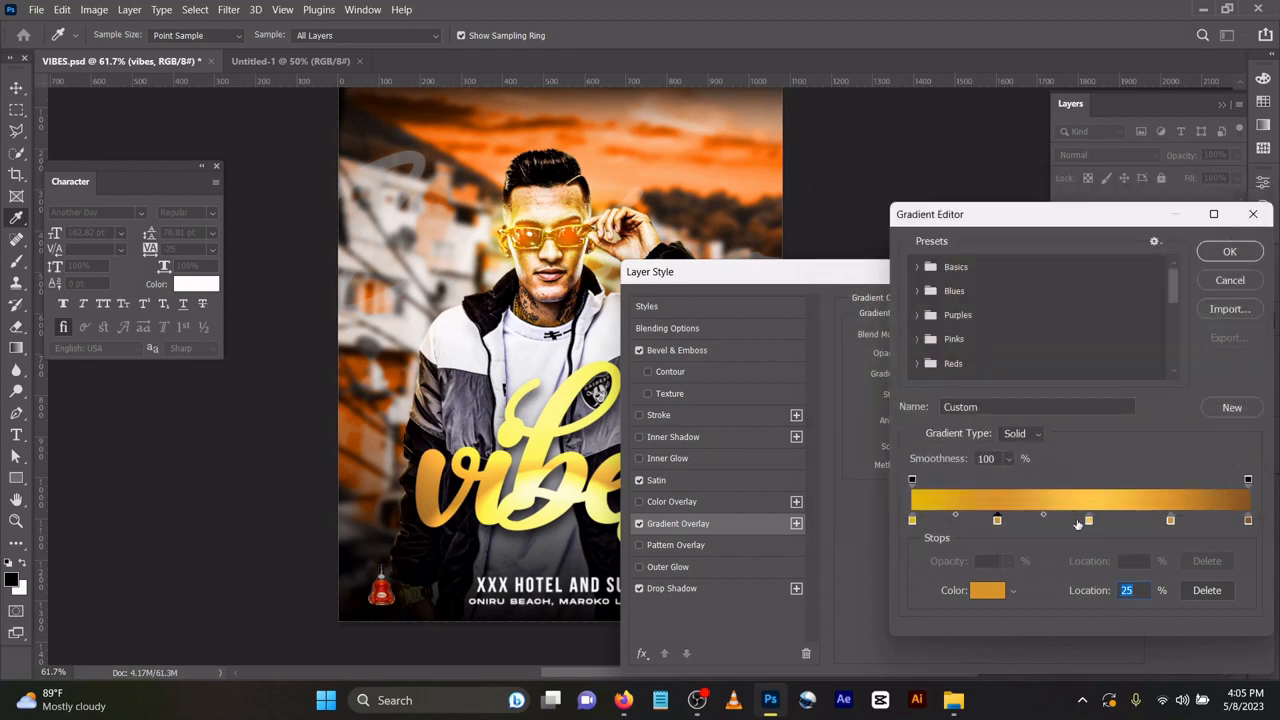
Examine the colours of the title gradient's middle and end stops, and leave the Gradient Editor without saving changes.
click(1089, 520)
double_click(1089, 520)
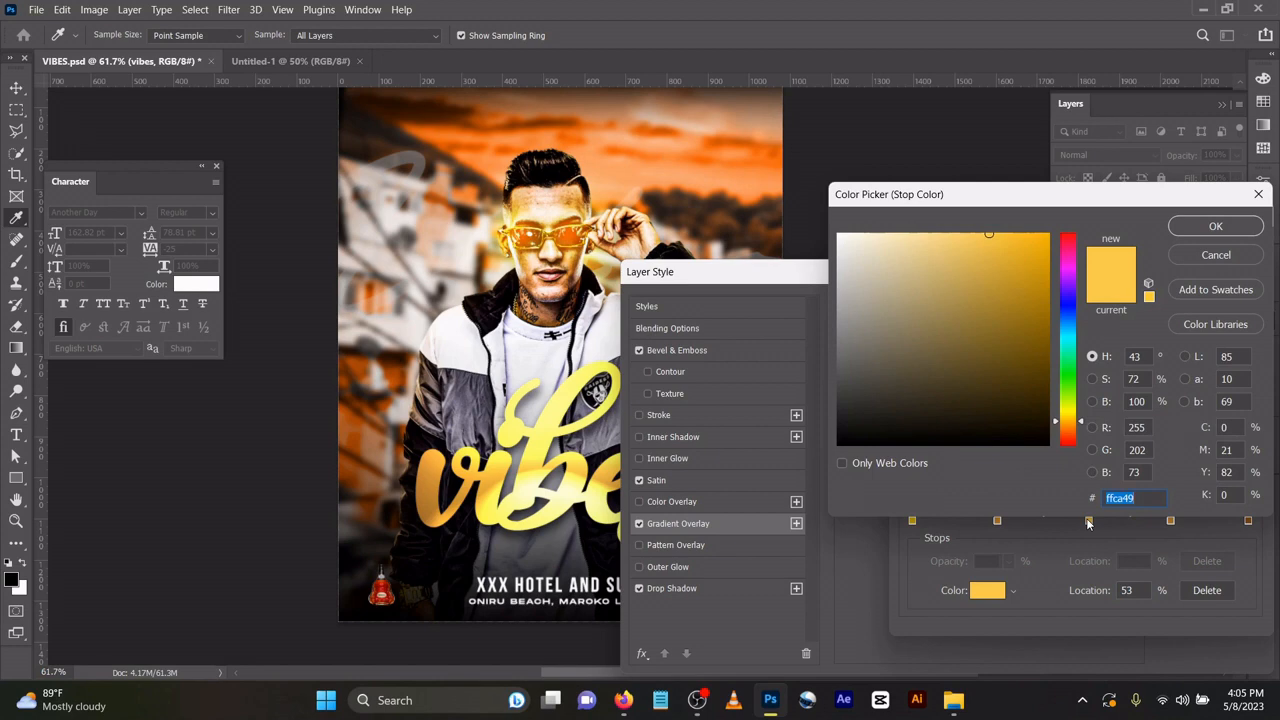
click(1216, 228)
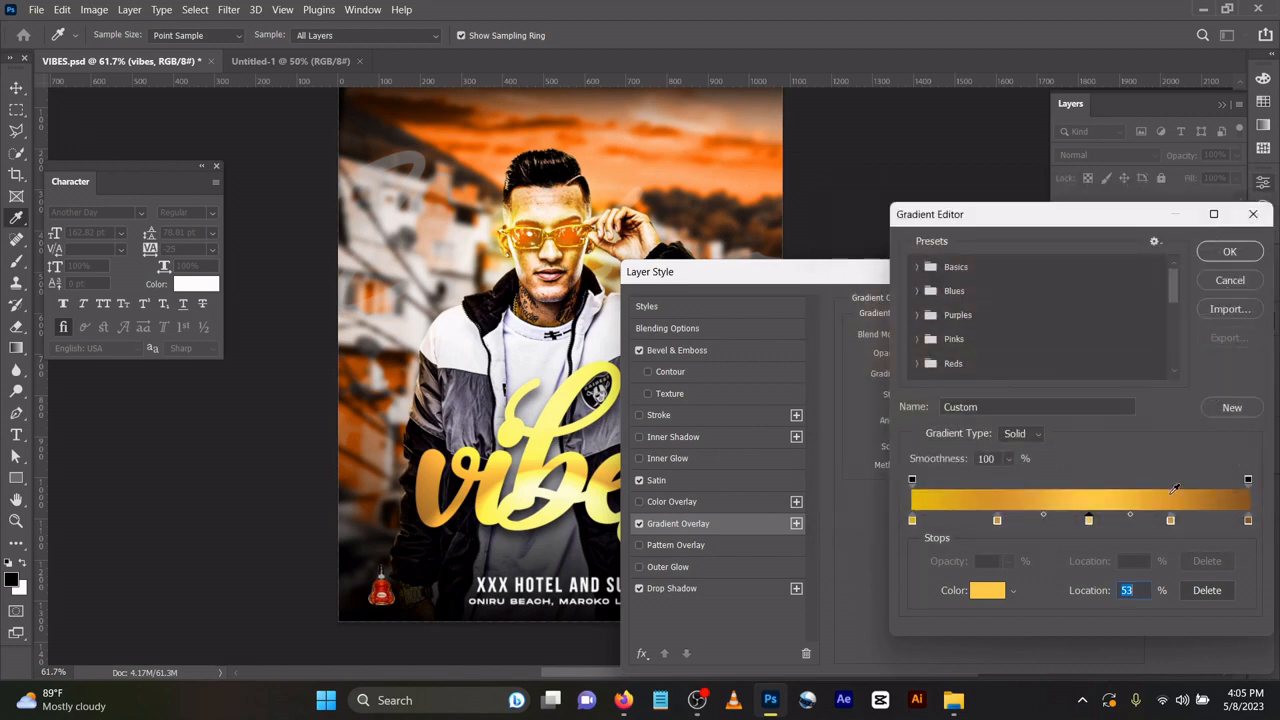
click(1170, 520)
double_click(1169, 520)
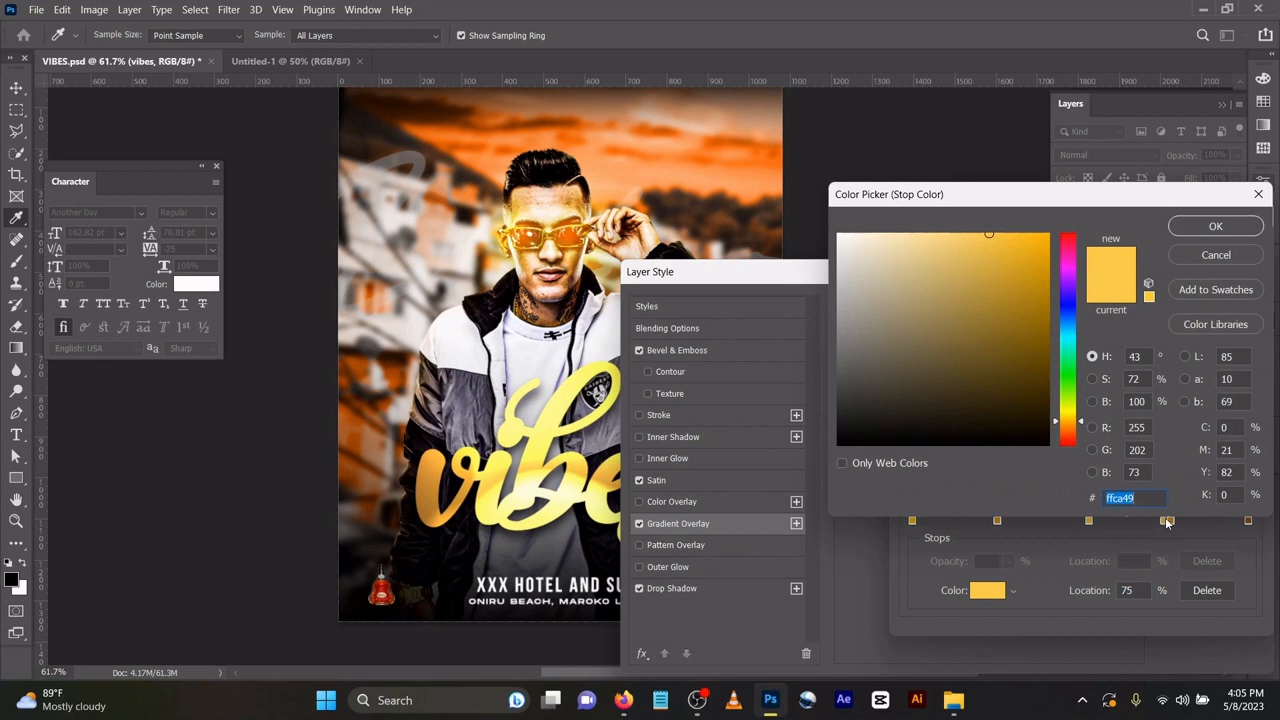
click(1216, 227)
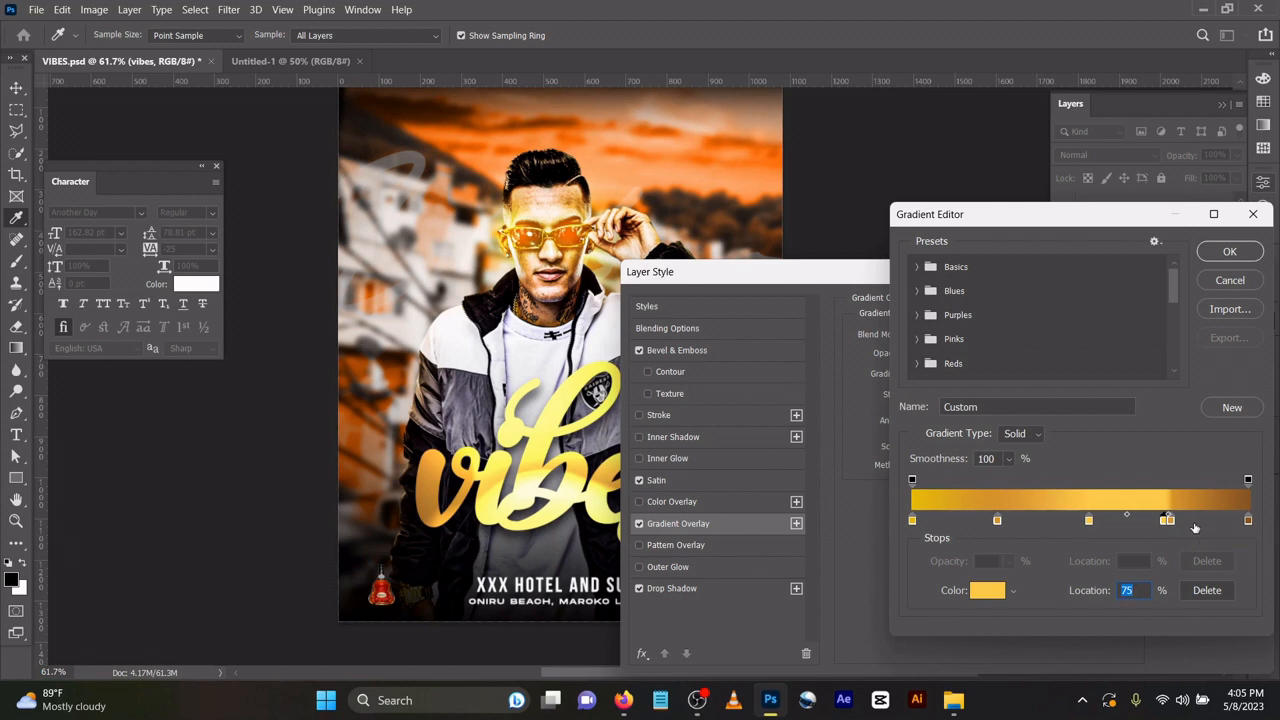
click(1249, 520)
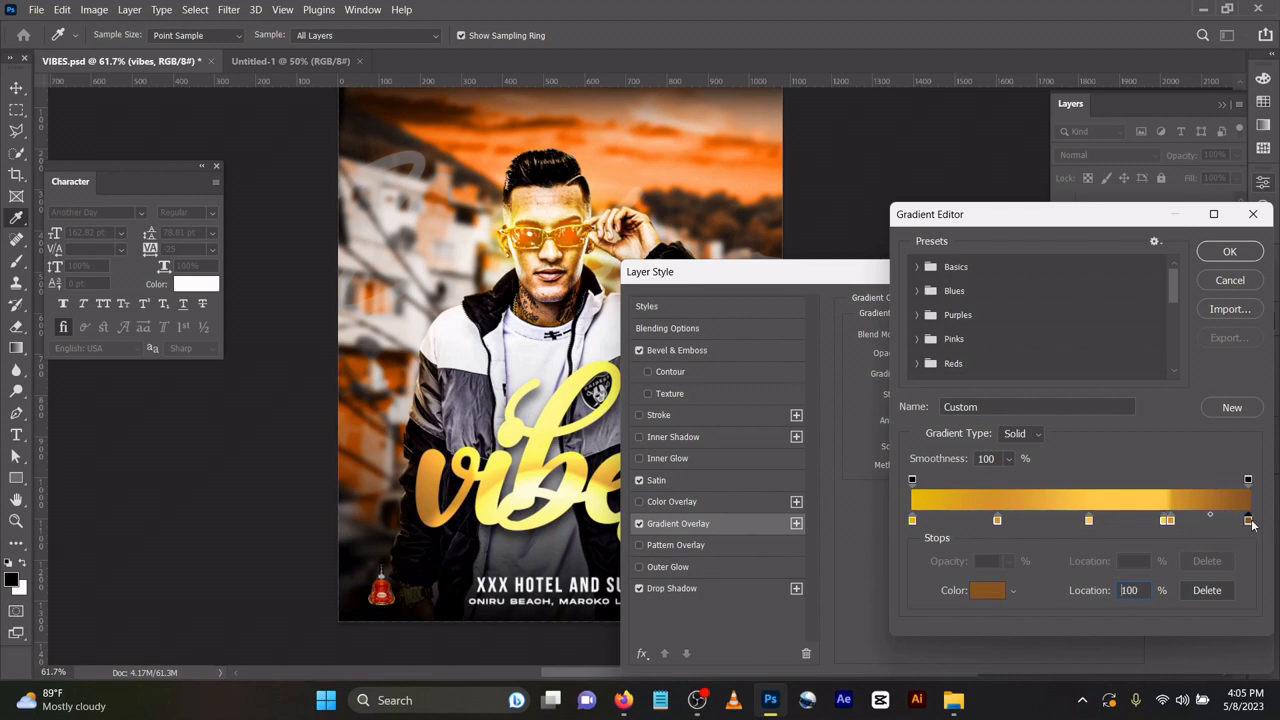
double_click(1249, 520)
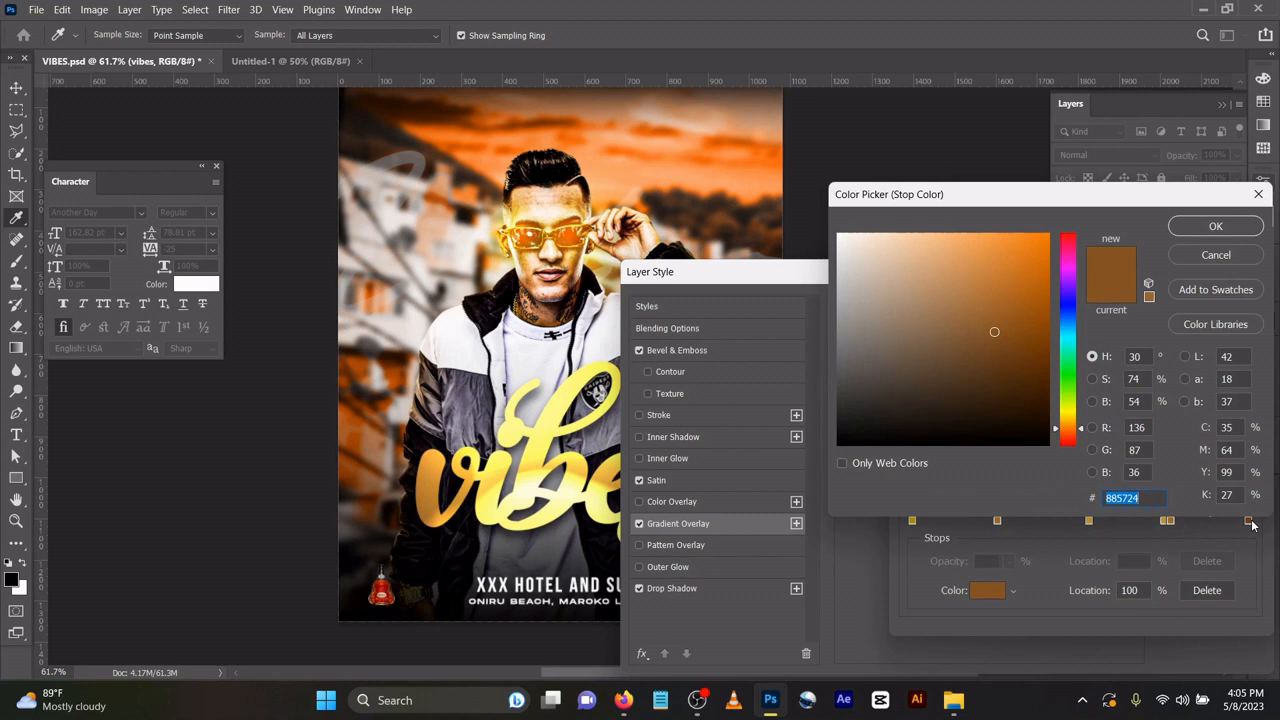
click(1204, 256)
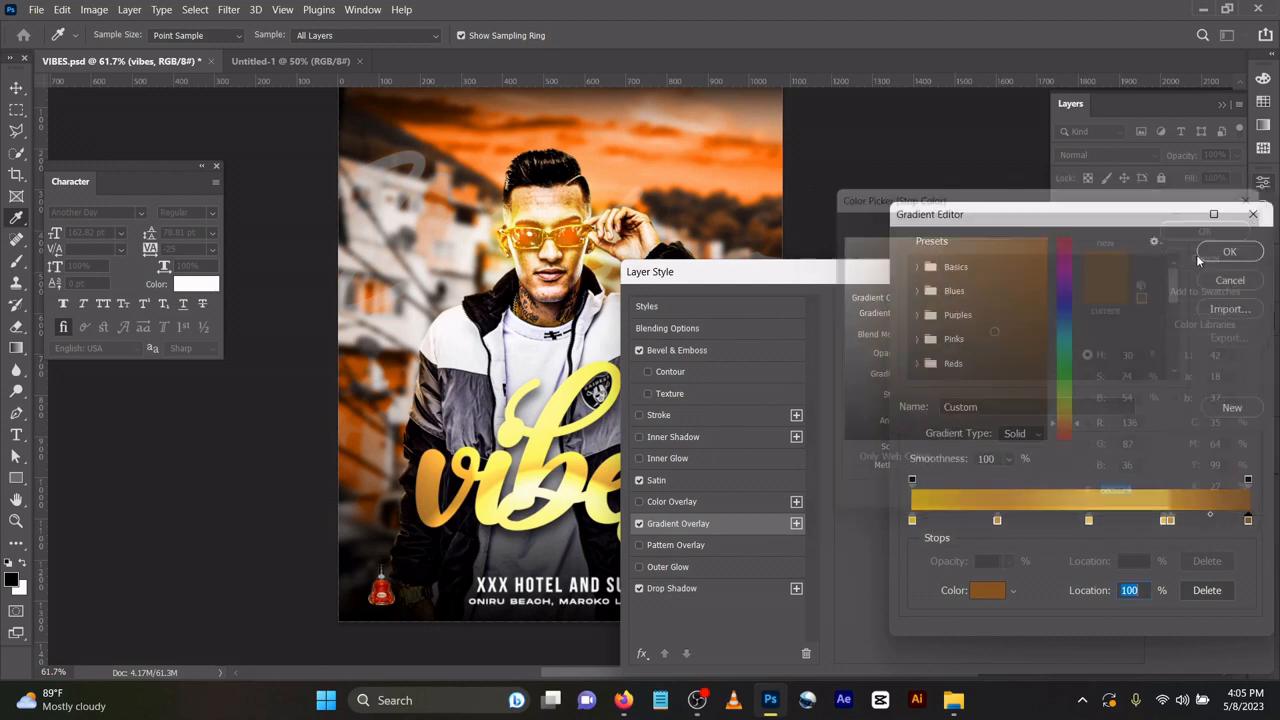
click(1208, 283)
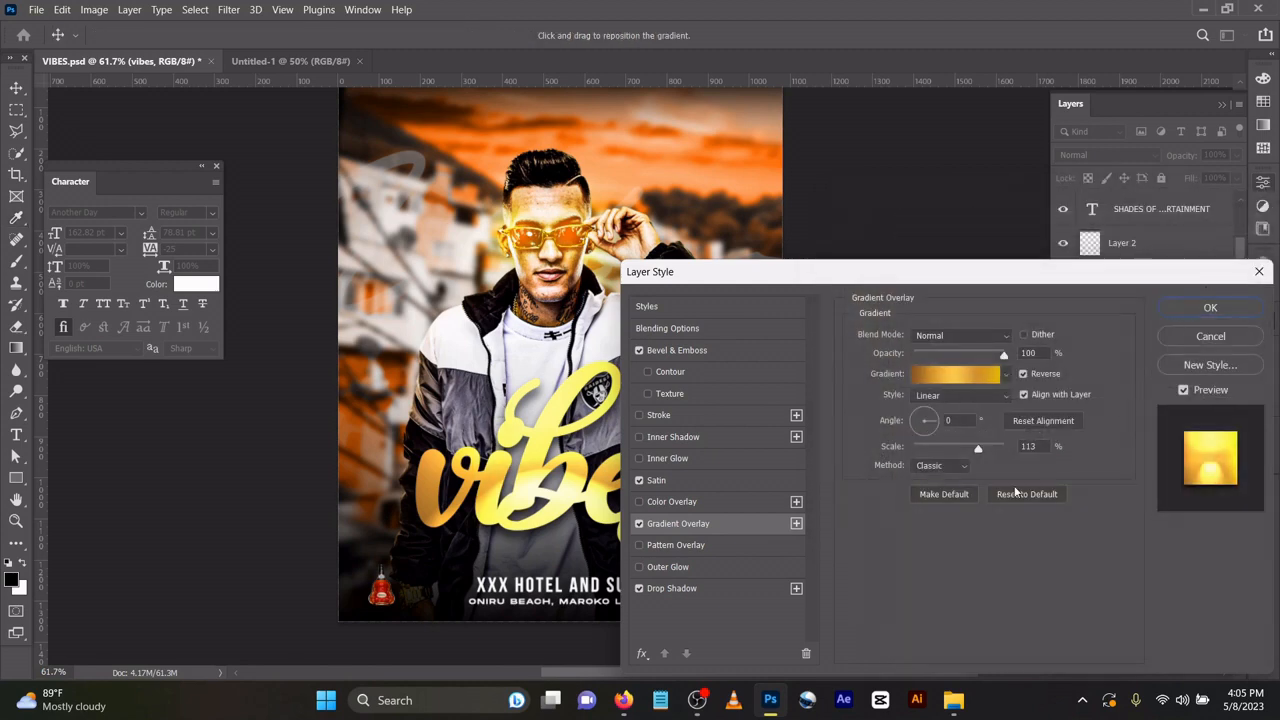
Examine the Drop Shadow settings of the vibes title and close its layer style settings.
click(678, 588)
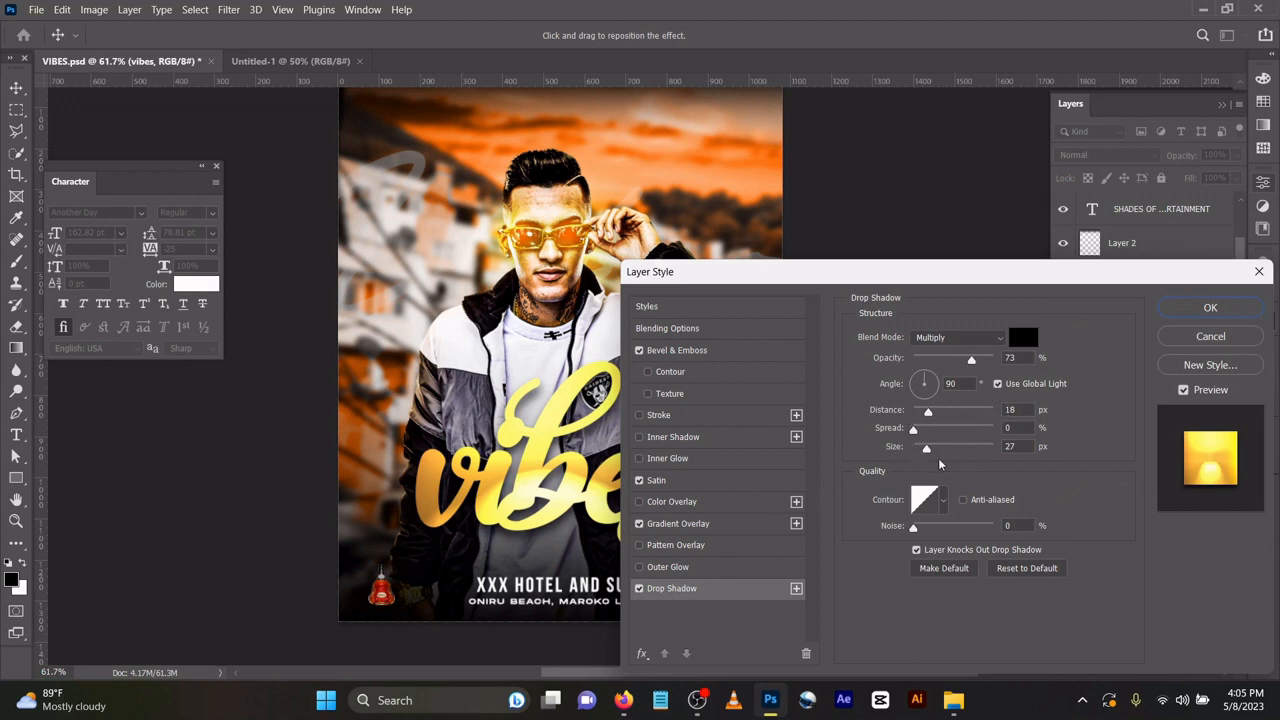
click(1183, 306)
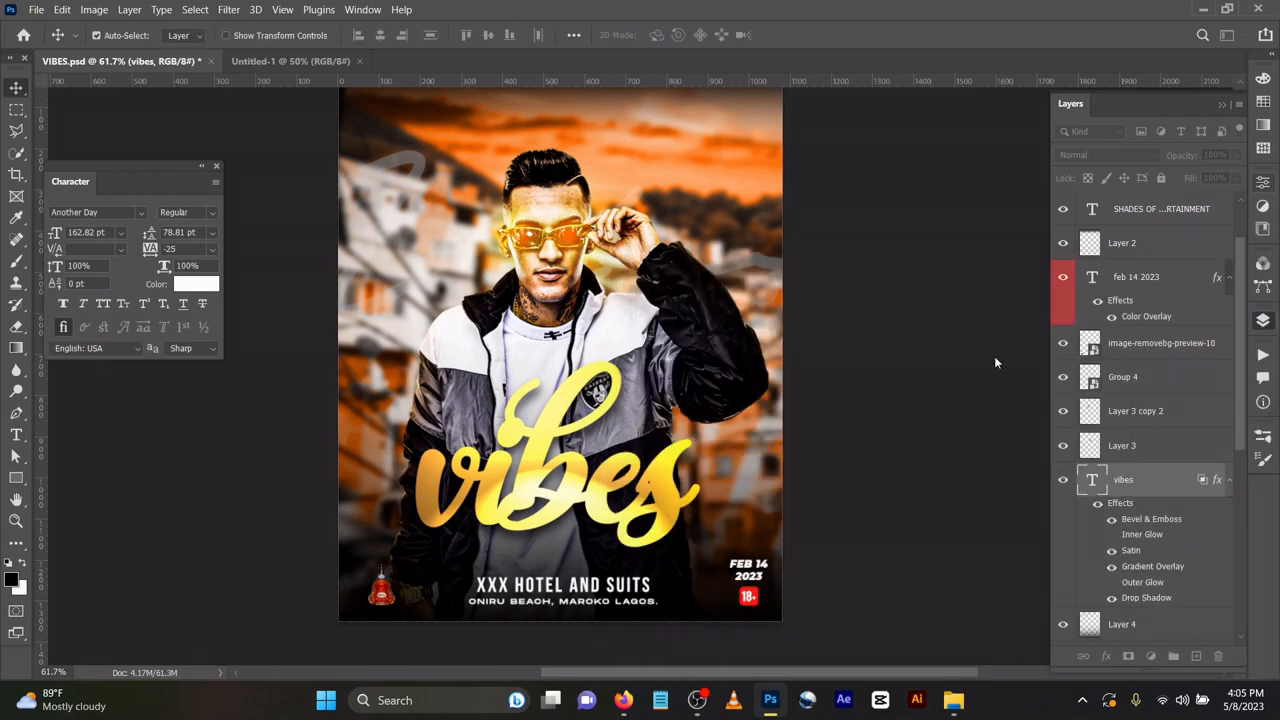
scroll(440, 450, down, 2)
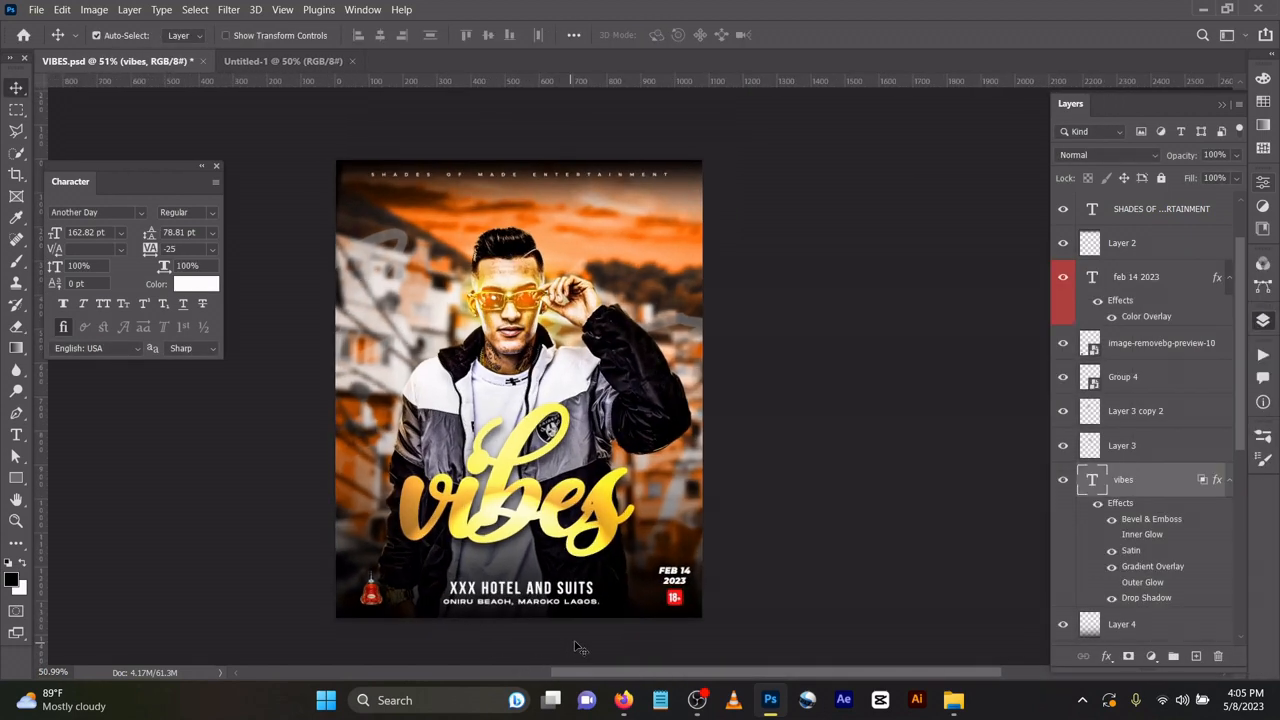
Examine the font and character settings of the XXX HOTEL AND SUITS text and the venue address line below it.
scroll(576, 645, up, 8)
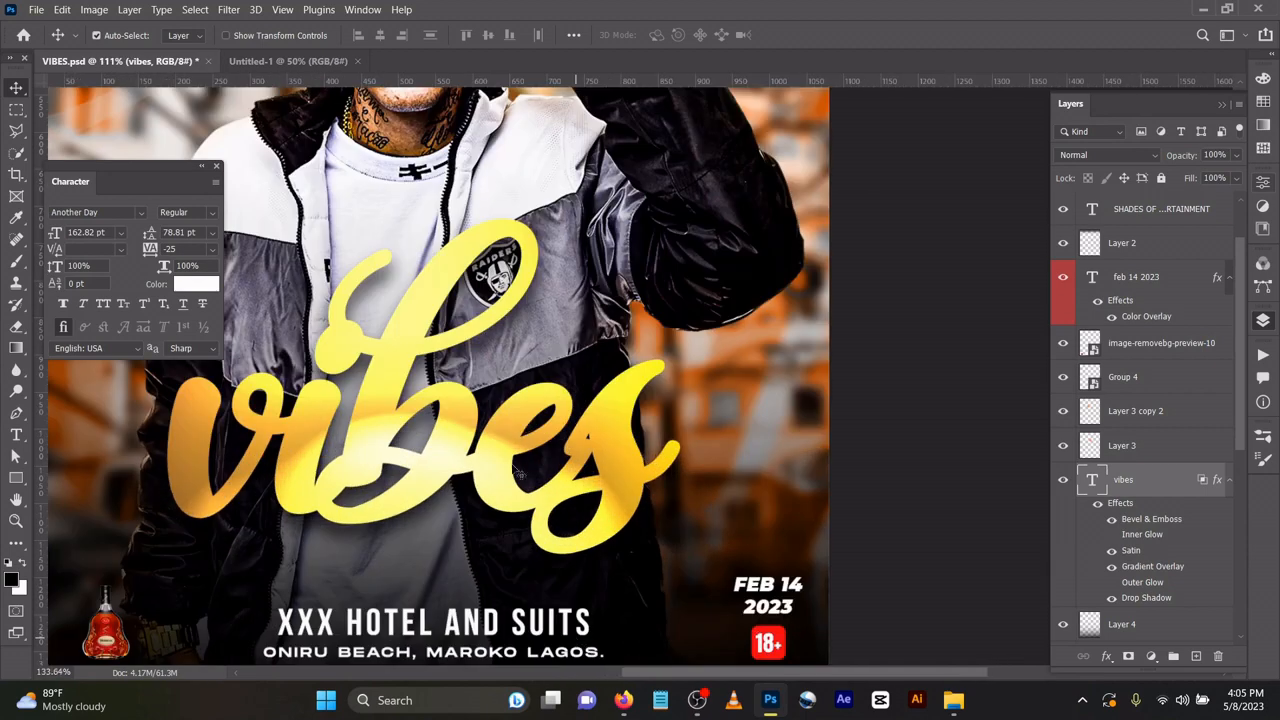
scroll(520, 472, down, 1)
double_click(446, 600)
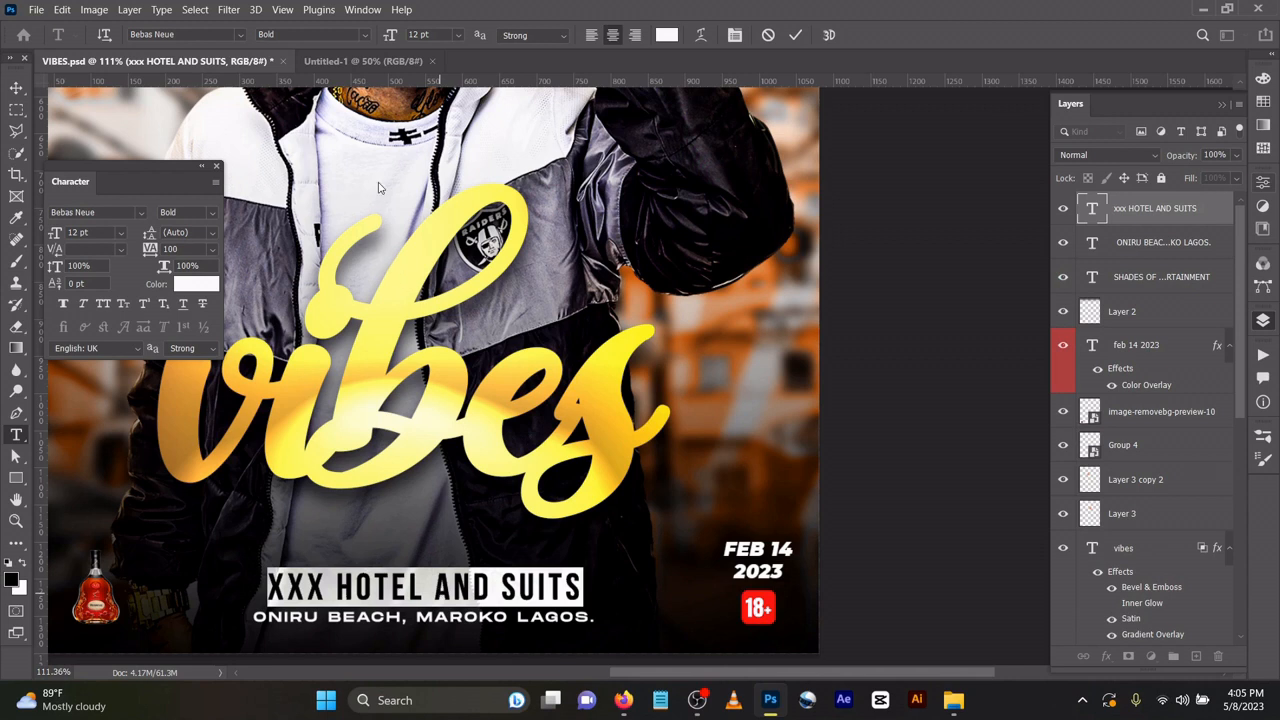
click(795, 35)
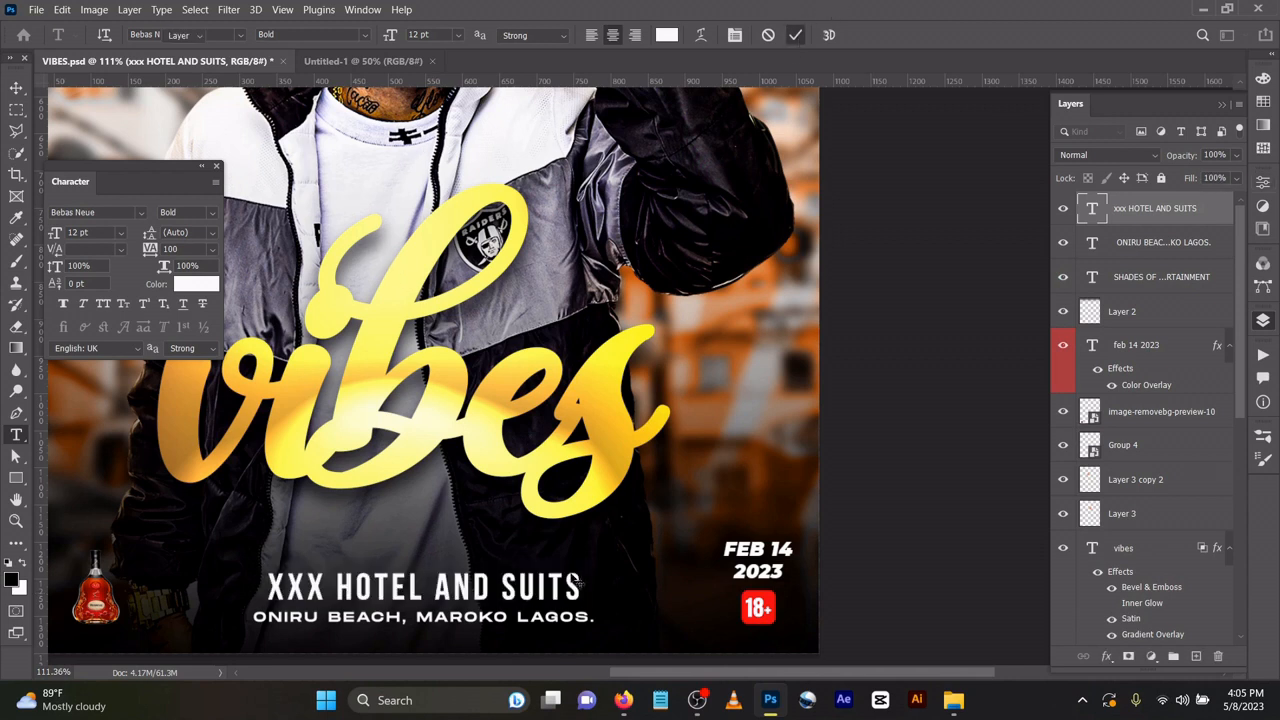
double_click(553, 618)
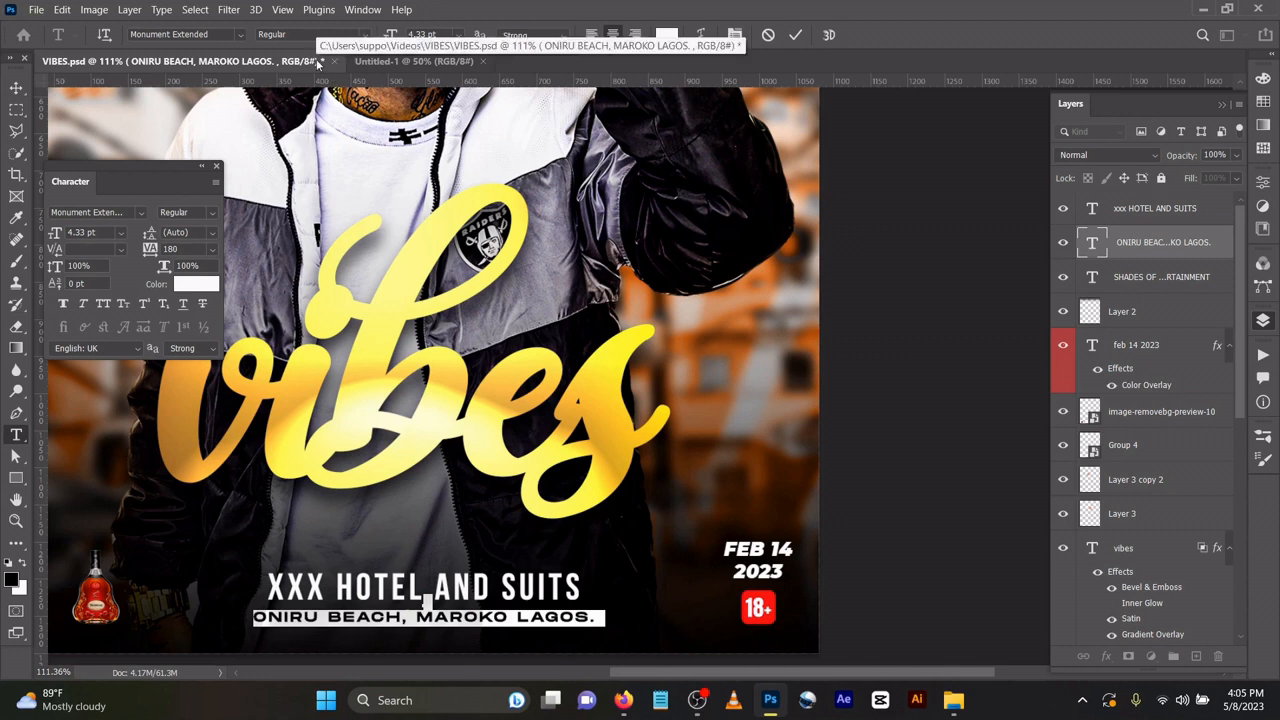
click(795, 35)
key(v)
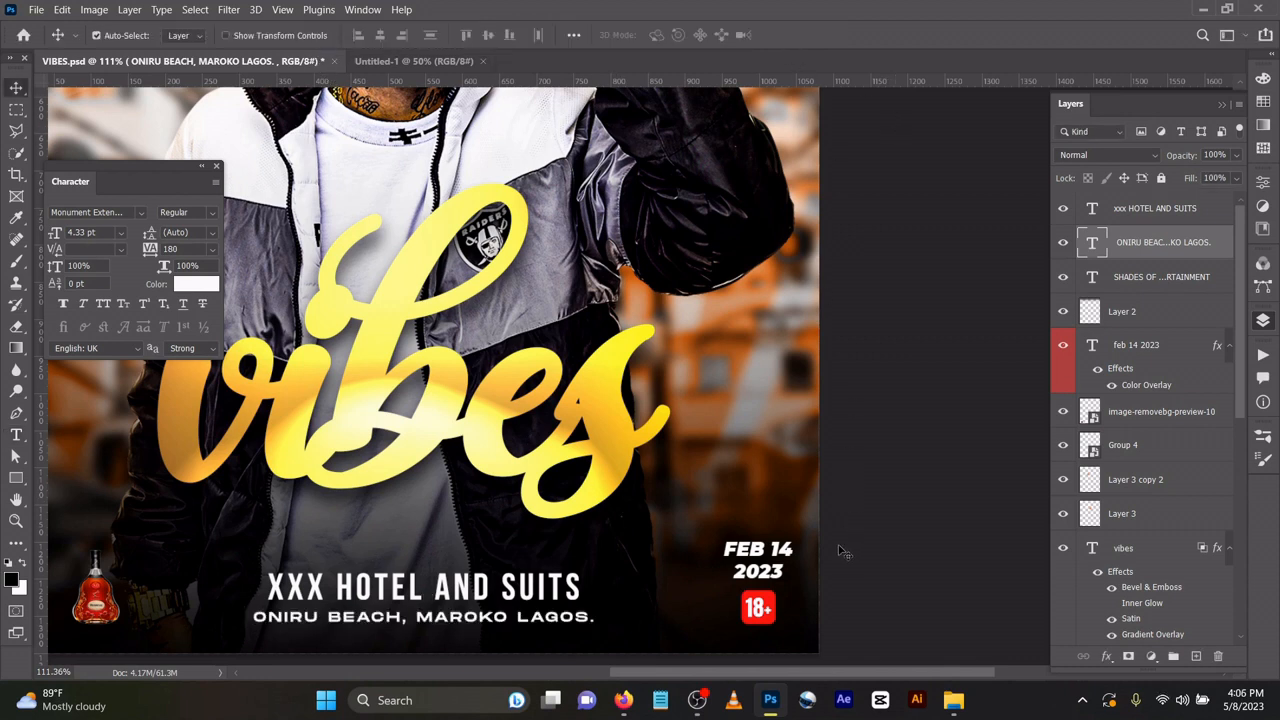
Select the red 18+ badge beneath the event date and review the whole flyer.
click(760, 613)
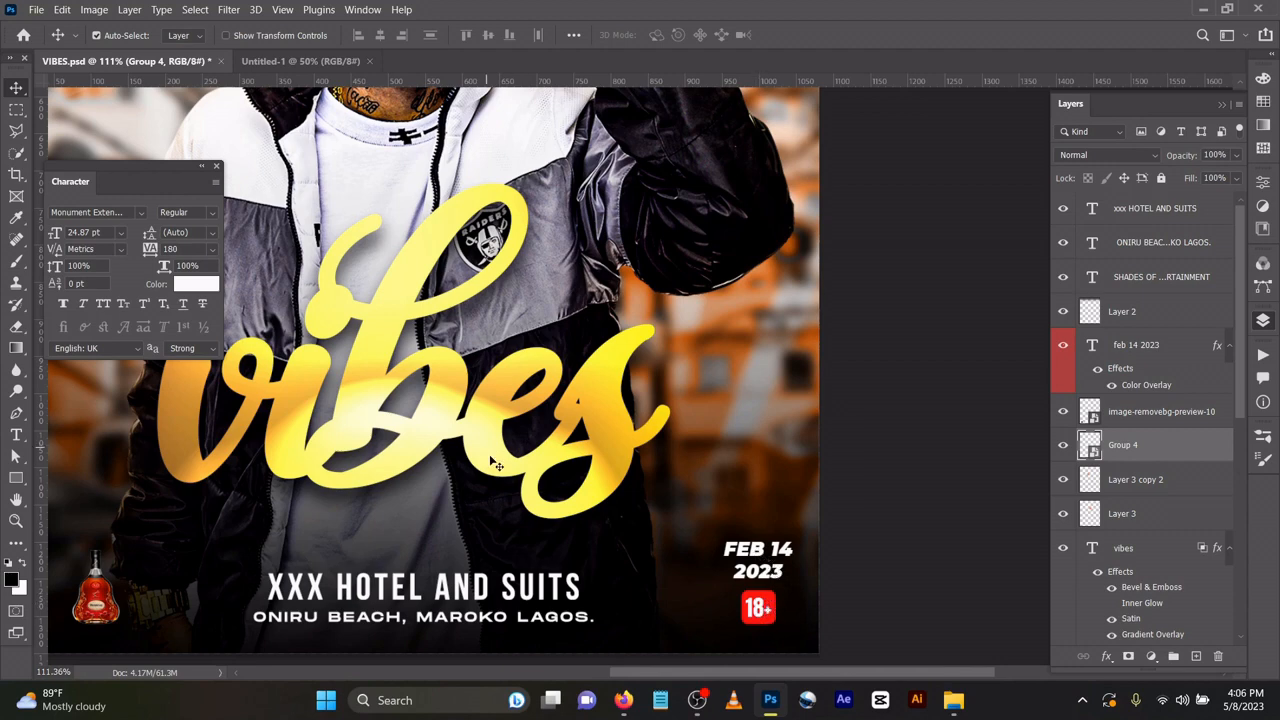
scroll(548, 485, down, 3)
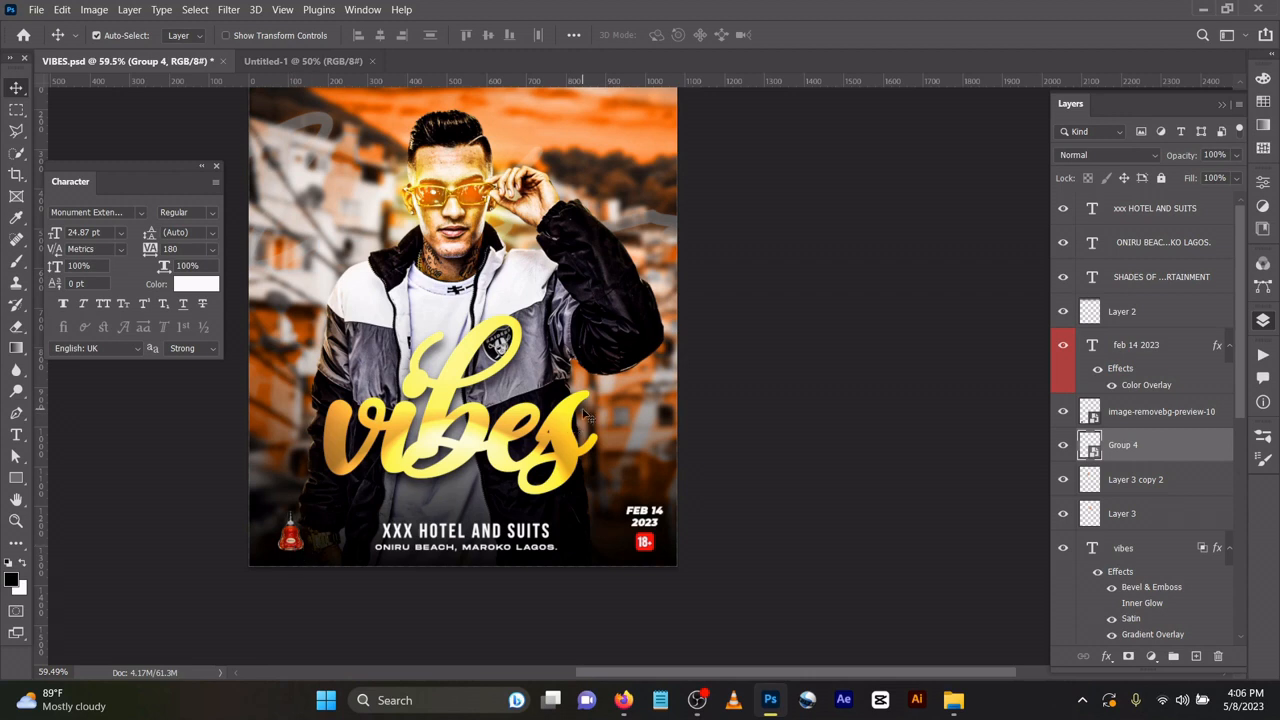
scroll(532, 345, down, 1)
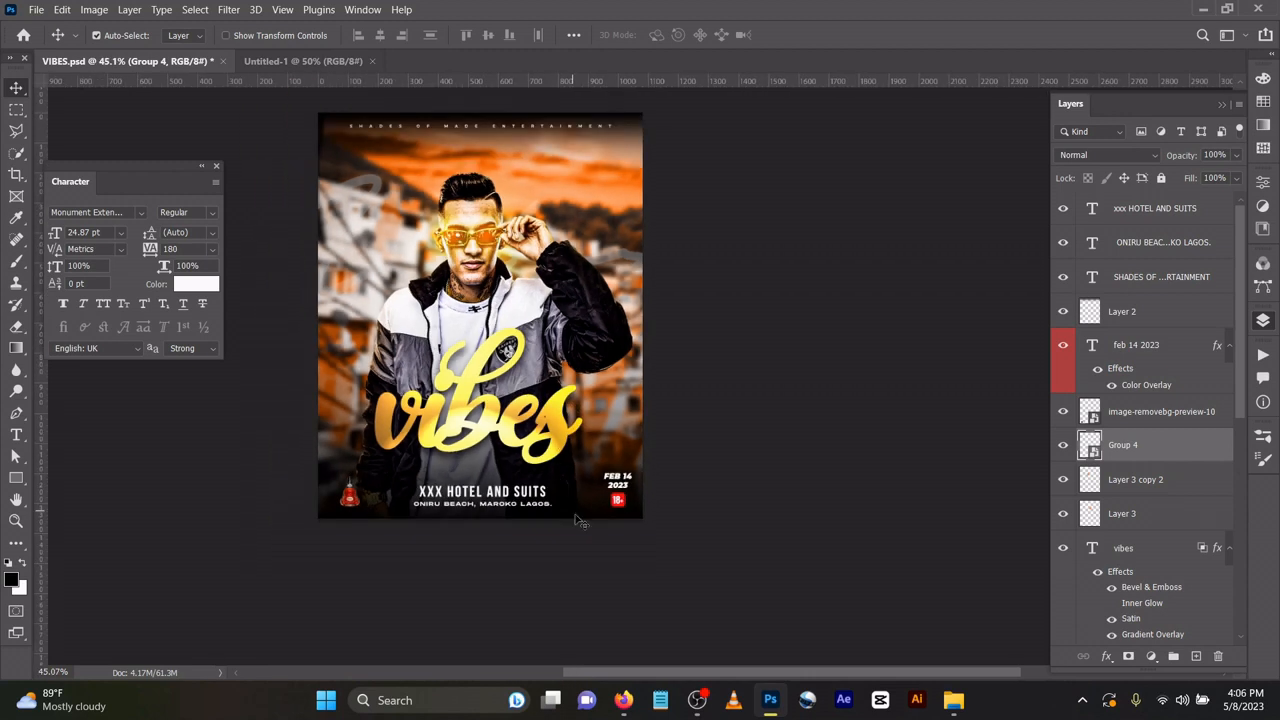